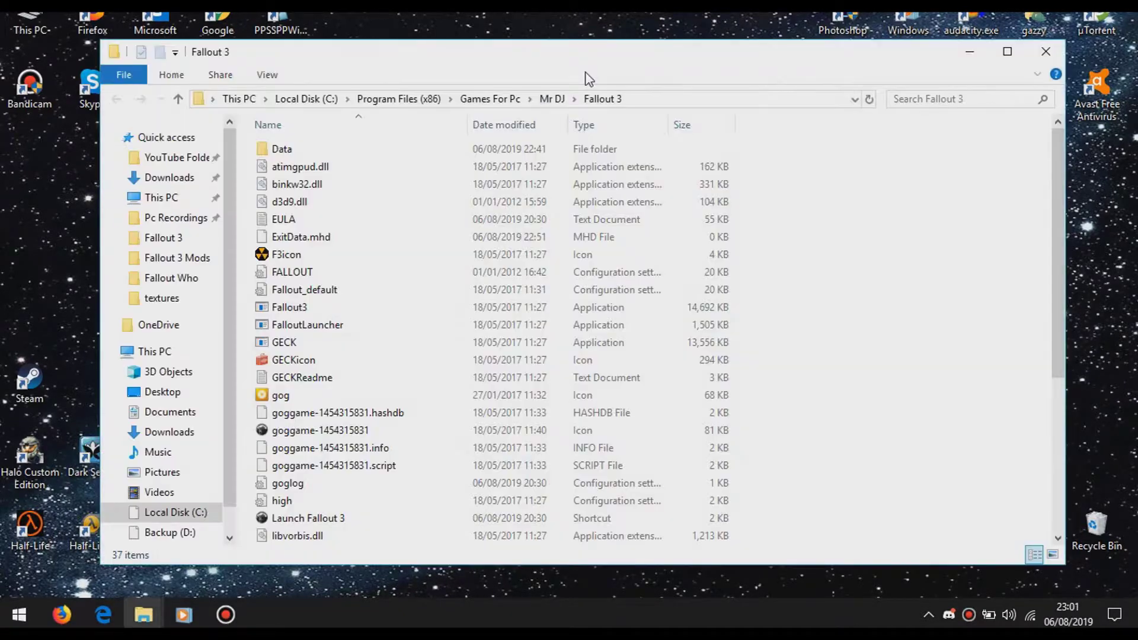
Browse the Fallout 3 Data folder, then return to the Fallout 3 folder.
{"action": "left_click", "coordinate": [819, 263]}
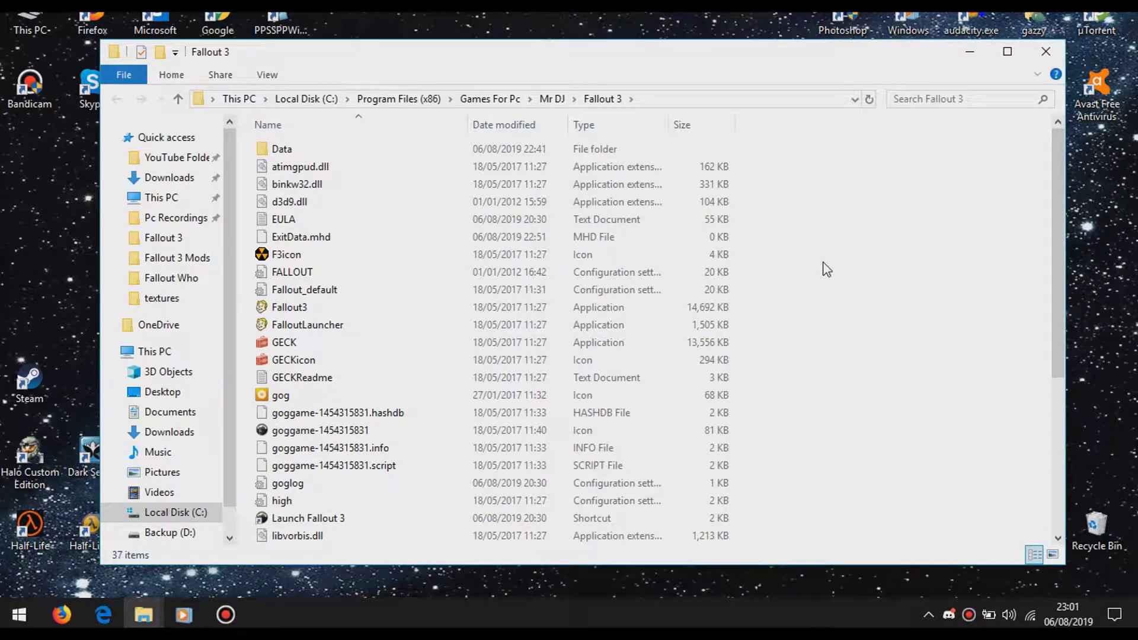
{"action": "double_click", "coordinate": [650, 150]}
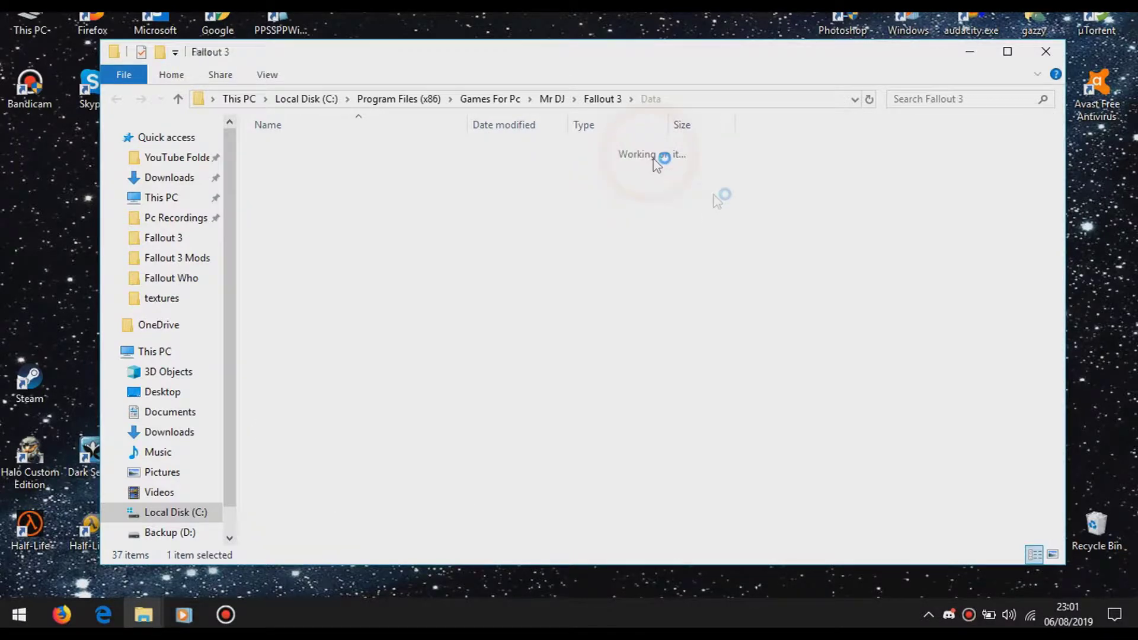
{"action": "scroll", "coordinate": [862, 259], "scroll_direction": "down", "scroll_amount": 8}
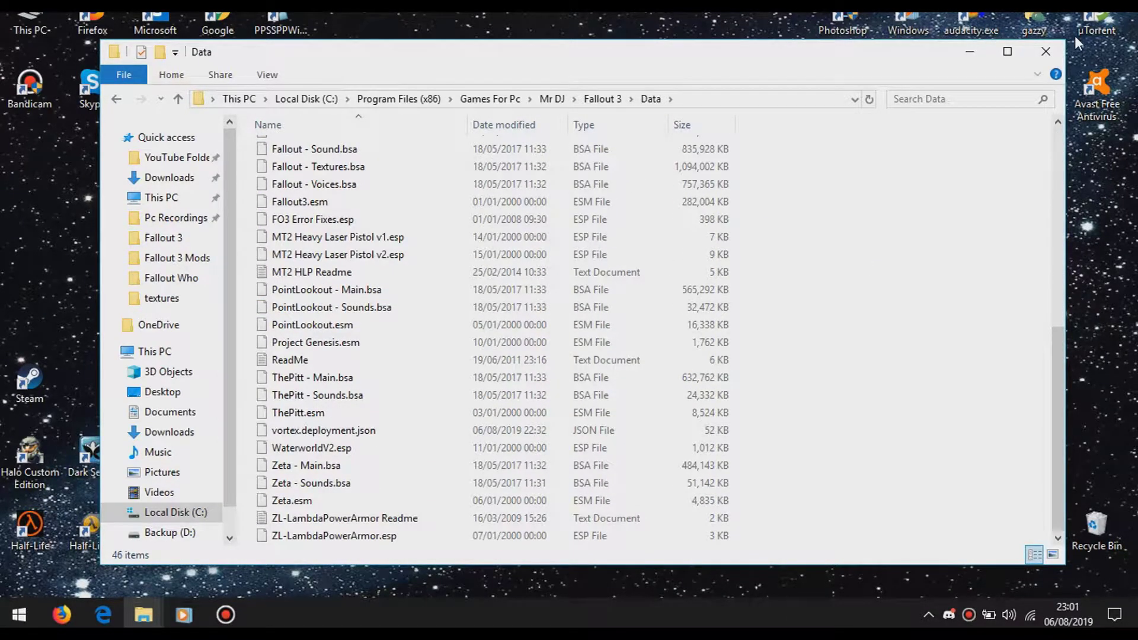
{"action": "scroll", "coordinate": [830, 371], "scroll_direction": "up", "scroll_amount": 8}
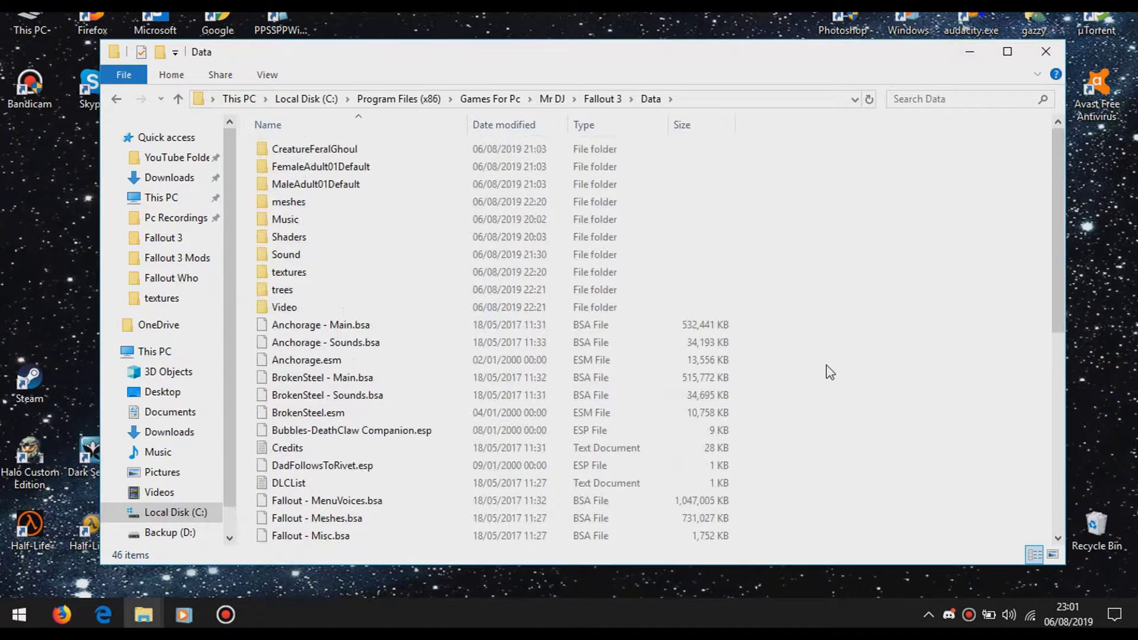
{"action": "left_click", "coordinate": [602, 99]}
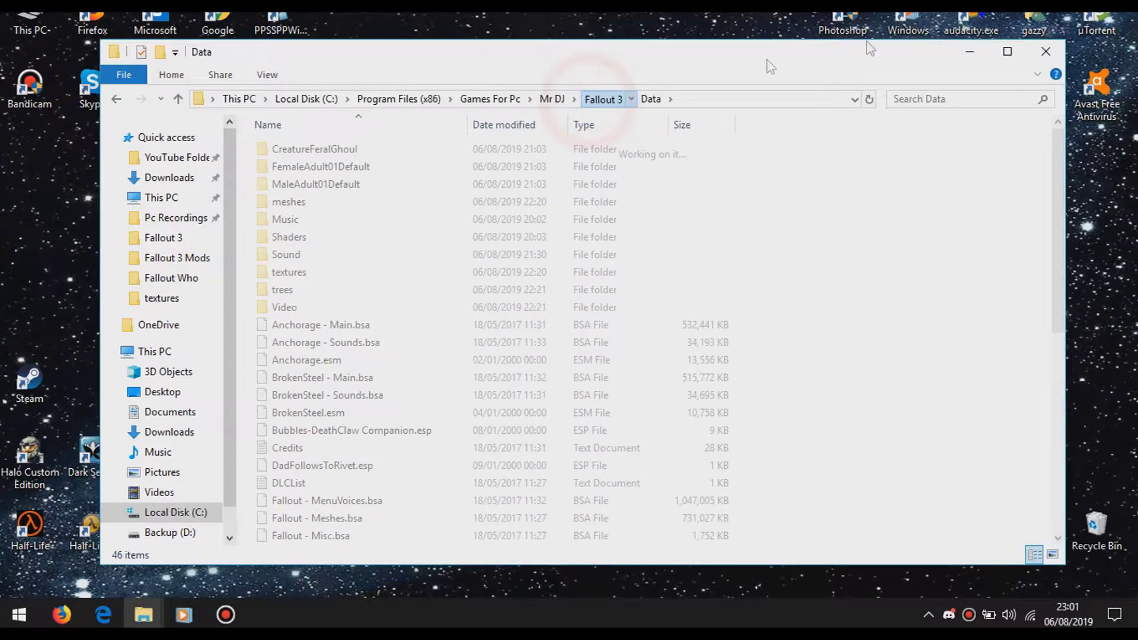
Minimize the Fallout 3 folder window and clear the desktop icon selection.
{"action": "left_click", "coordinate": [957, 56]}
{"action": "left_click", "coordinate": [269, 91]}
{"action": "left_click", "coordinate": [503, 201]}
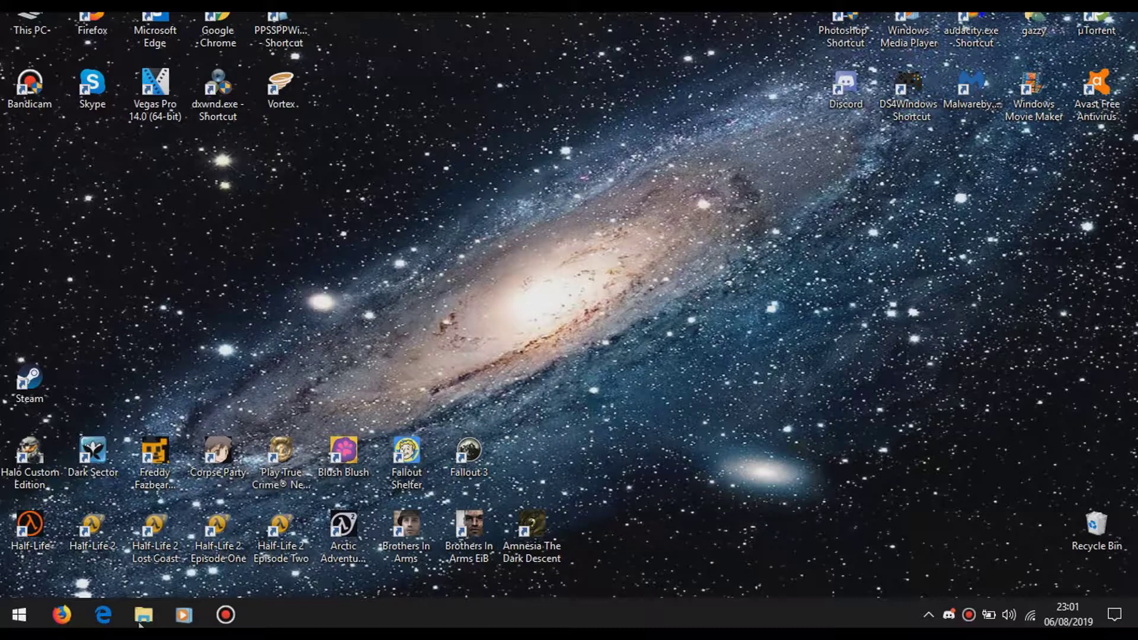
Restore the Downloads folder window and move it lower and to the right.
{"action": "mouse_move", "coordinate": [142, 619]}
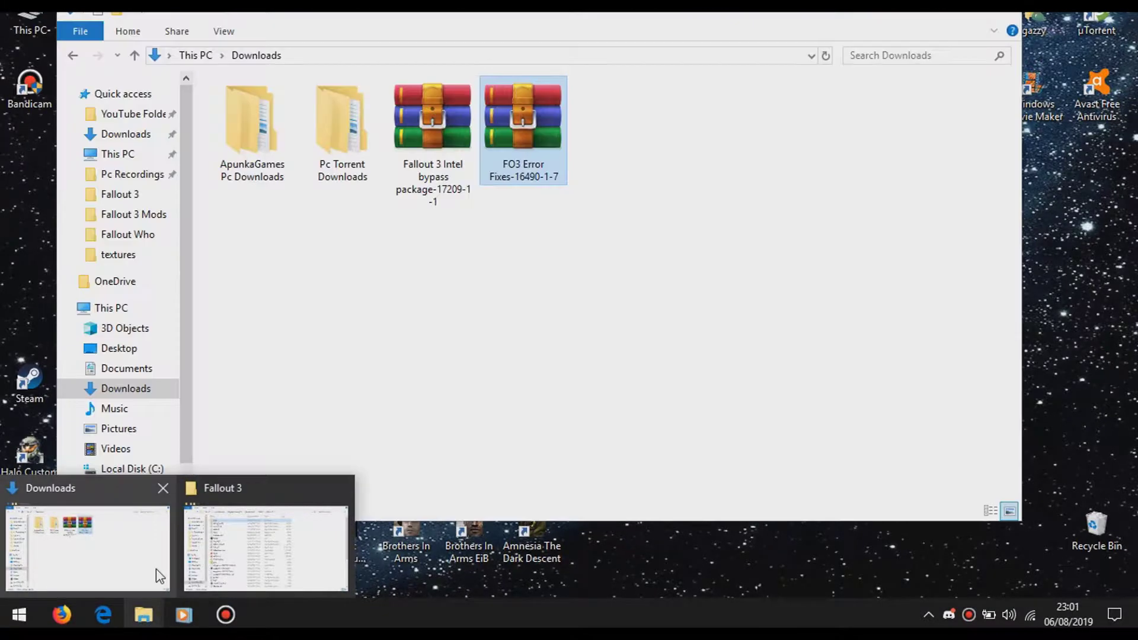
{"action": "left_click", "coordinate": [89, 548]}
{"action": "left_click", "coordinate": [617, 386]}
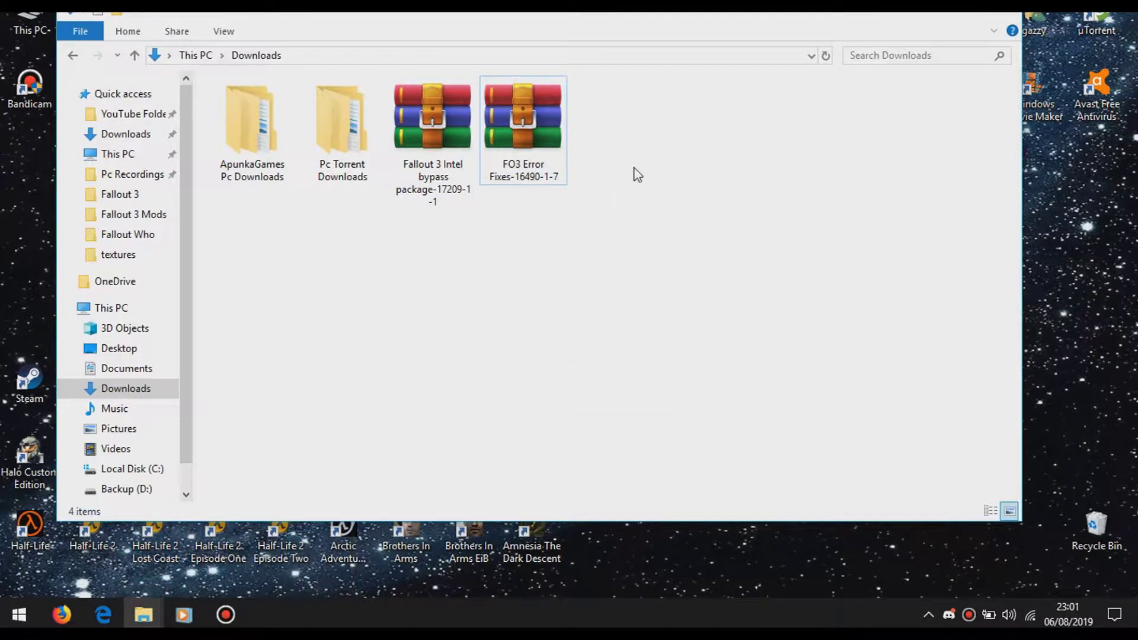
{"action": "left_click", "coordinate": [623, 33]}
{"action": "left_click", "coordinate": [648, 25]}
{"action": "left_click_drag", "start_coordinate": [552, 22], "coordinate": [600, 65]}
Open the Fallout 3 Intel bypass package archive from Downloads.
{"action": "left_click", "coordinate": [670, 229]}
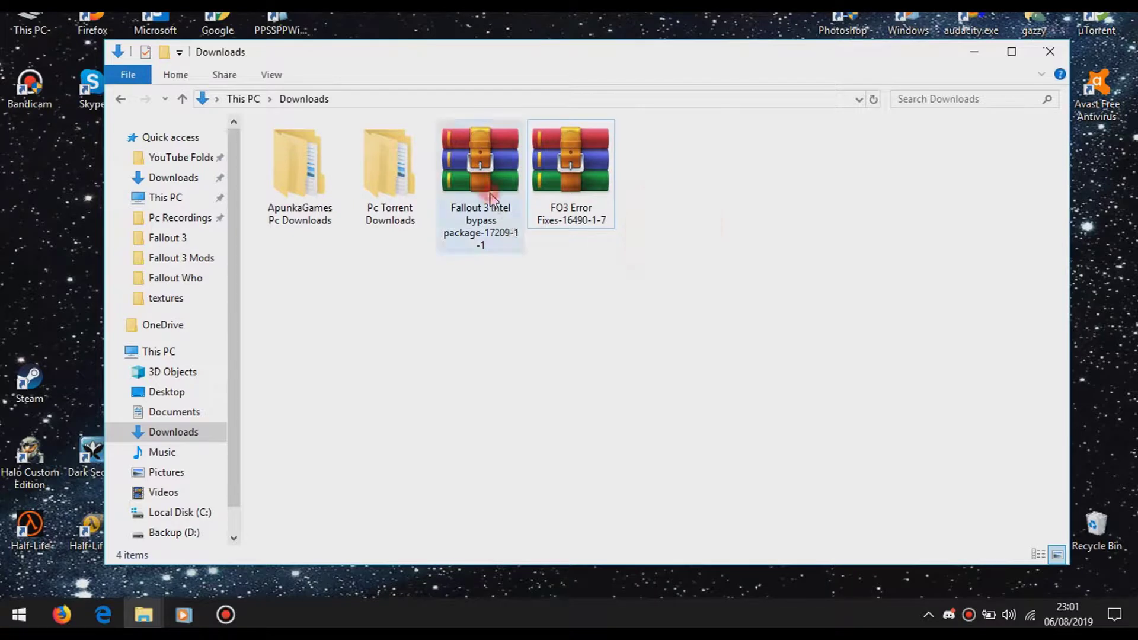
{"action": "left_click", "coordinate": [486, 164]}
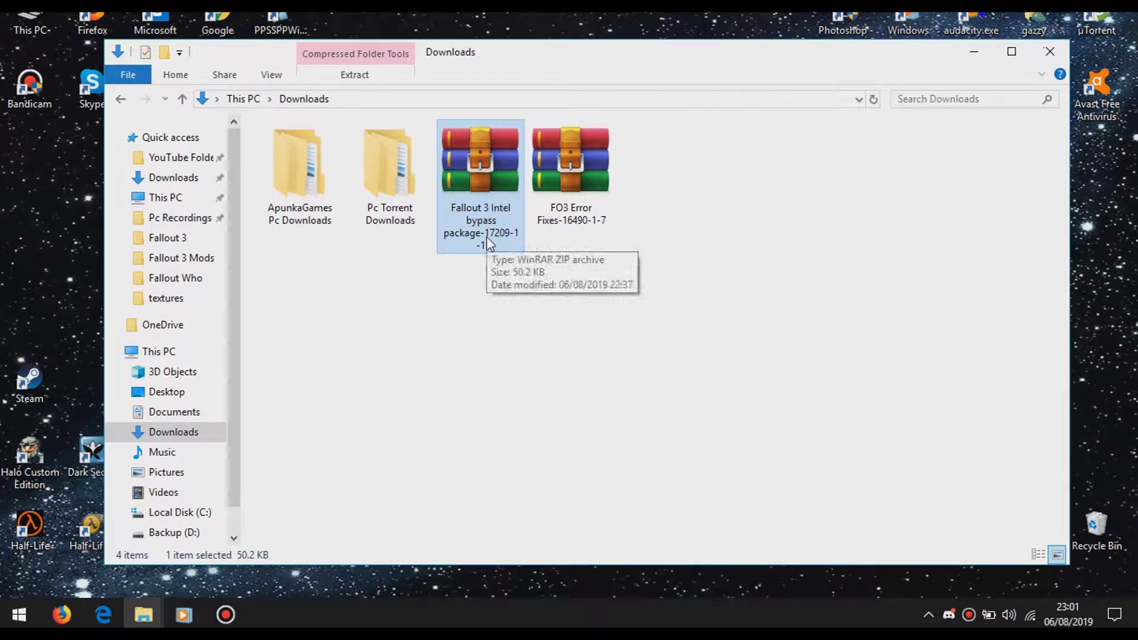
{"action": "left_click", "coordinate": [602, 209]}
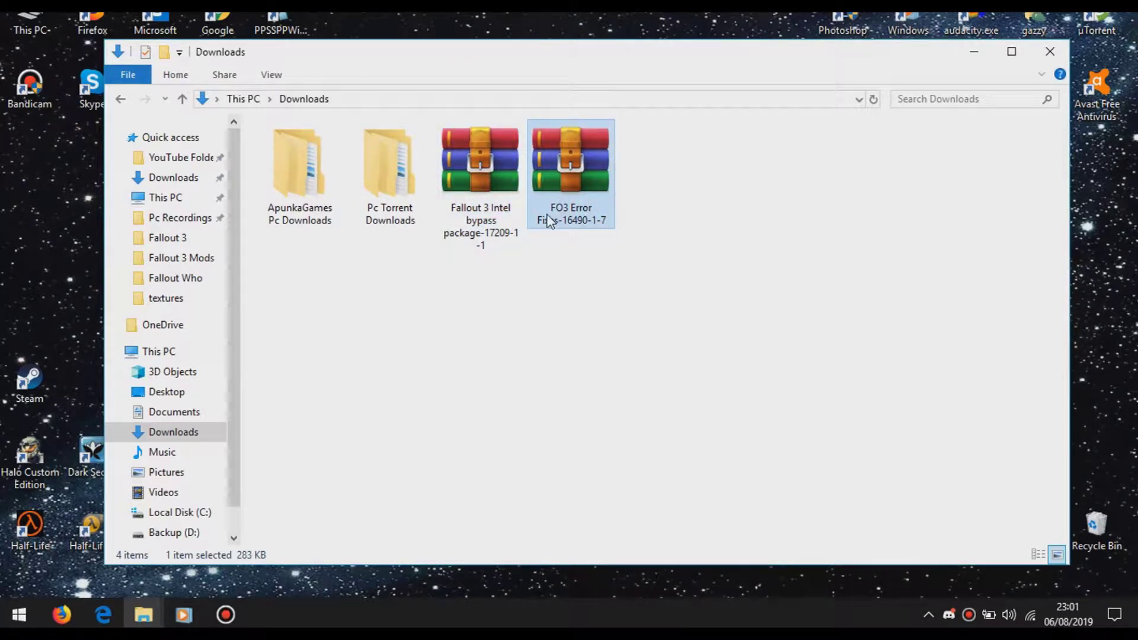
{"action": "left_click", "coordinate": [630, 233]}
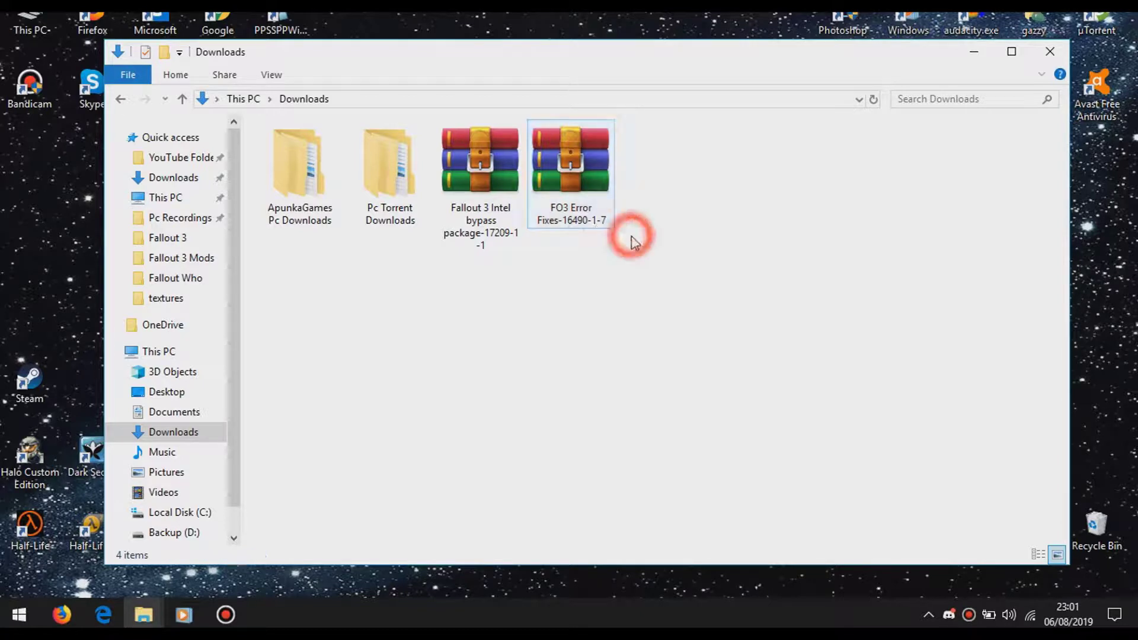
{"action": "left_click", "coordinate": [484, 161]}
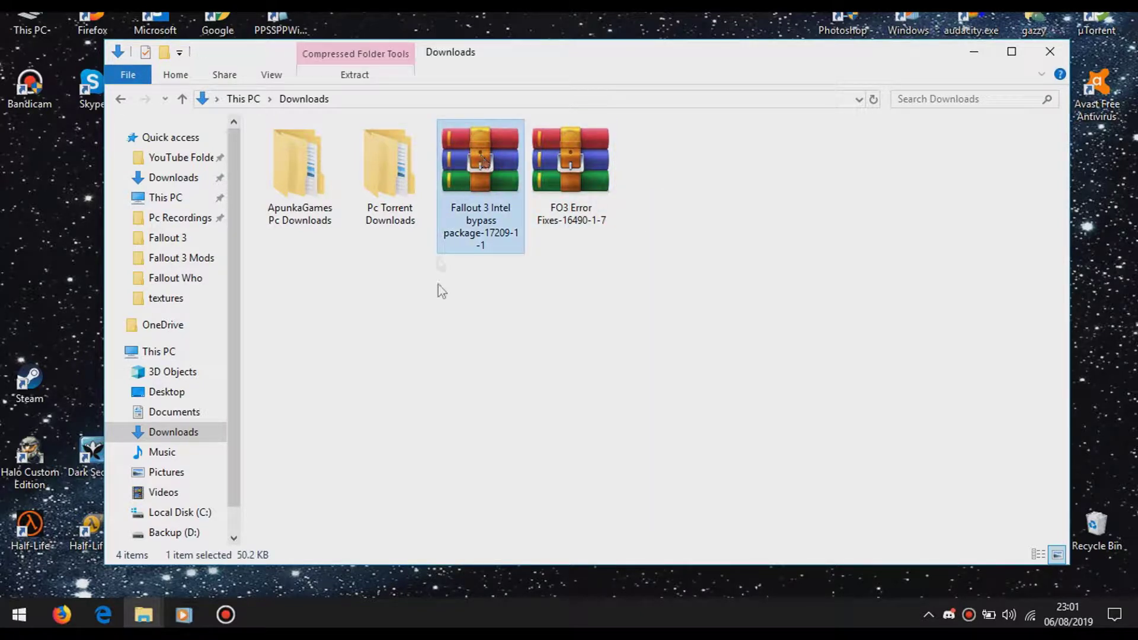
{"action": "left_click", "coordinate": [569, 310]}
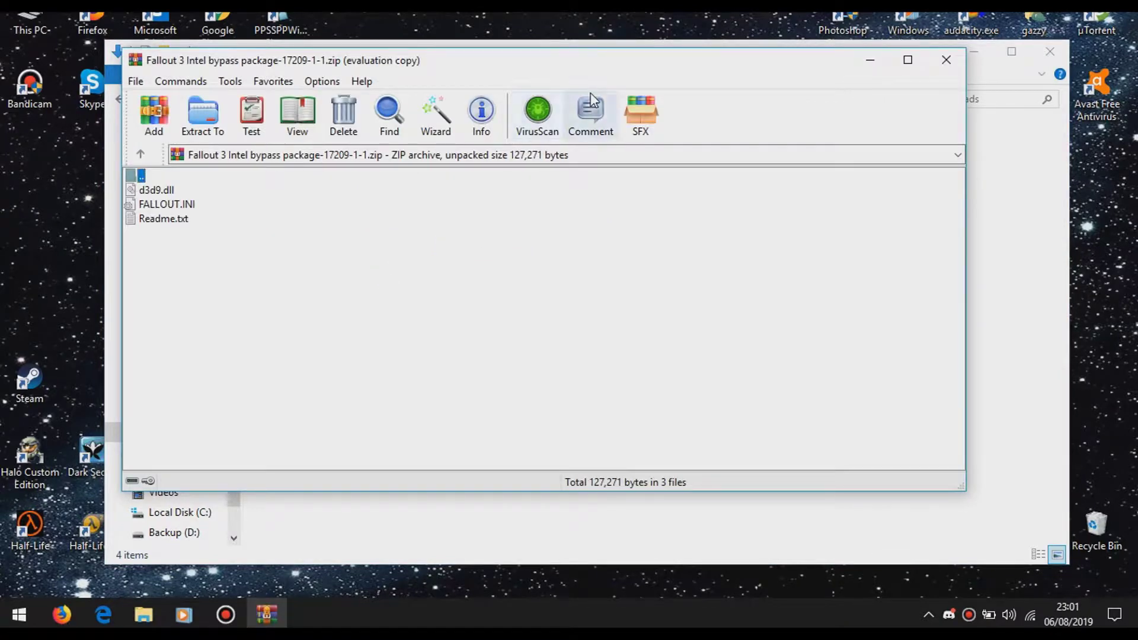
Dismiss the WinRAR licence reminder and minimize the Intel bypass archive window.
{"action": "left_click", "coordinate": [667, 282]}
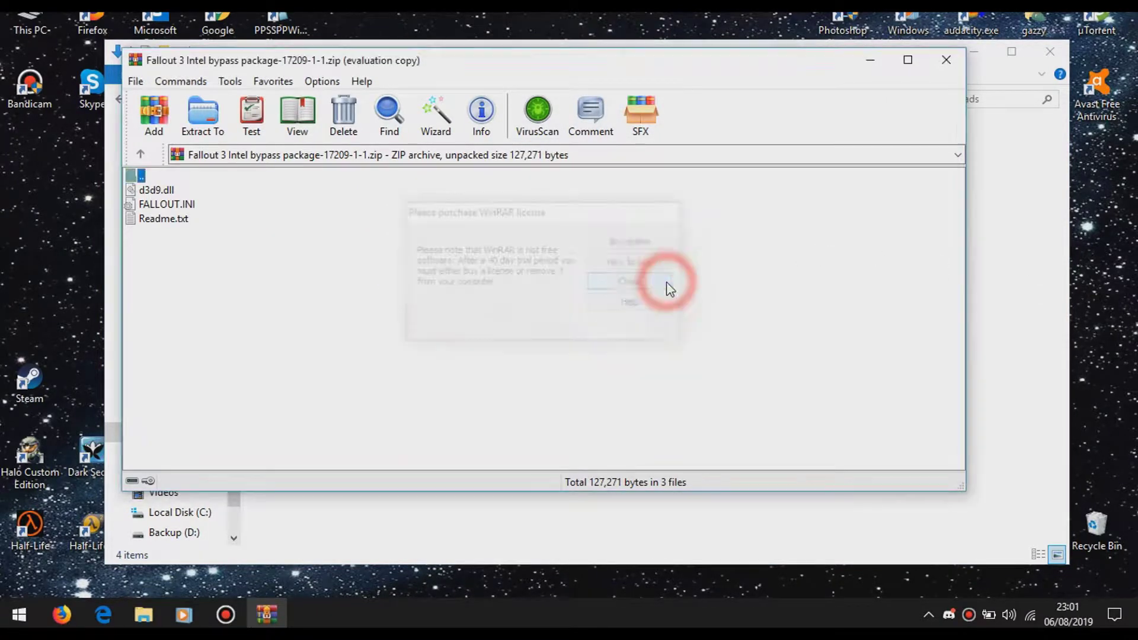
{"action": "left_click", "coordinate": [868, 65]}
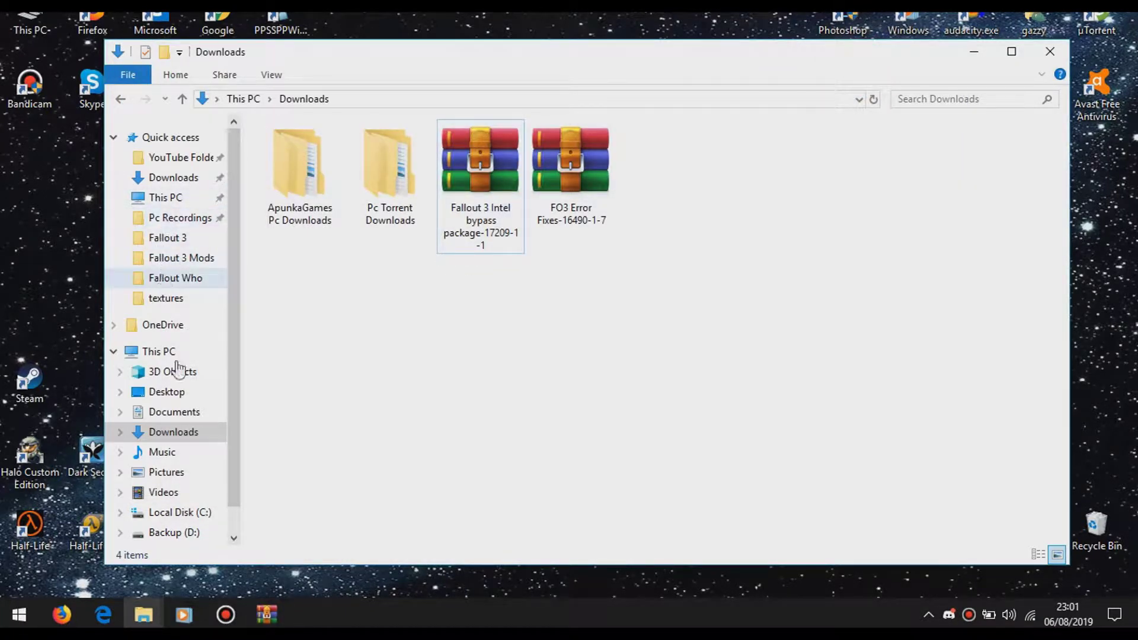
Navigate to Documents > My Games > Fallout3.
{"action": "left_click", "coordinate": [184, 414]}
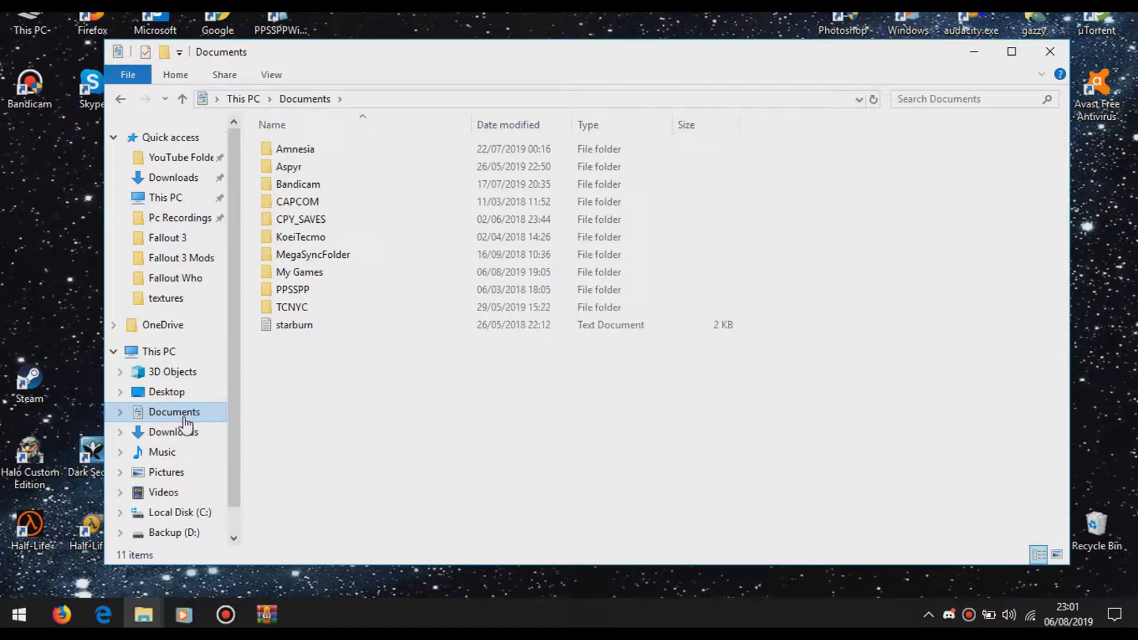
{"action": "double_click", "coordinate": [354, 276]}
{"action": "double_click", "coordinate": [344, 153]}
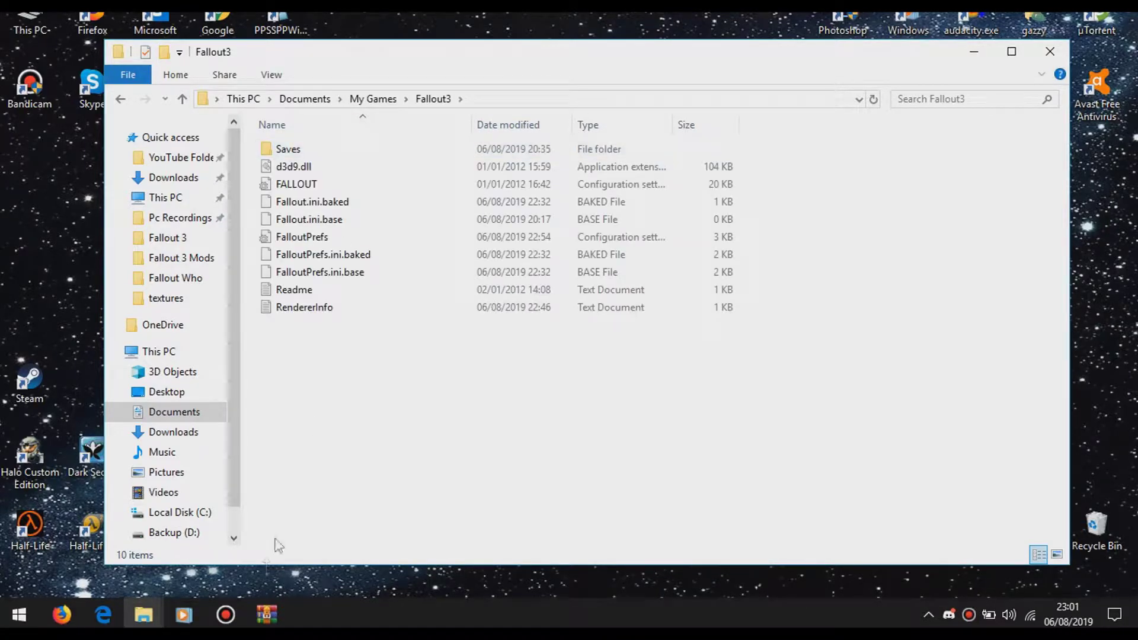
Reposition the bypass archive window over the folder, then minimize it again.
{"action": "left_click", "coordinate": [266, 614]}
{"action": "left_click_drag", "start_coordinate": [415, 59], "coordinate": [738, 93]}
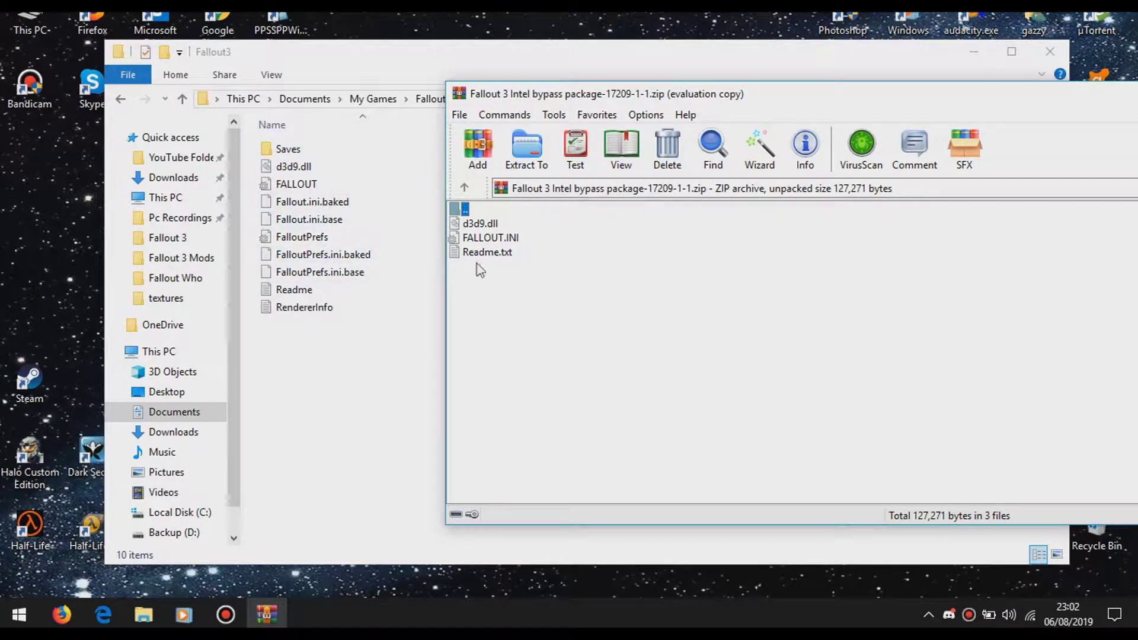
{"action": "left_click_drag", "start_coordinate": [730, 105], "coordinate": [459, 115]}
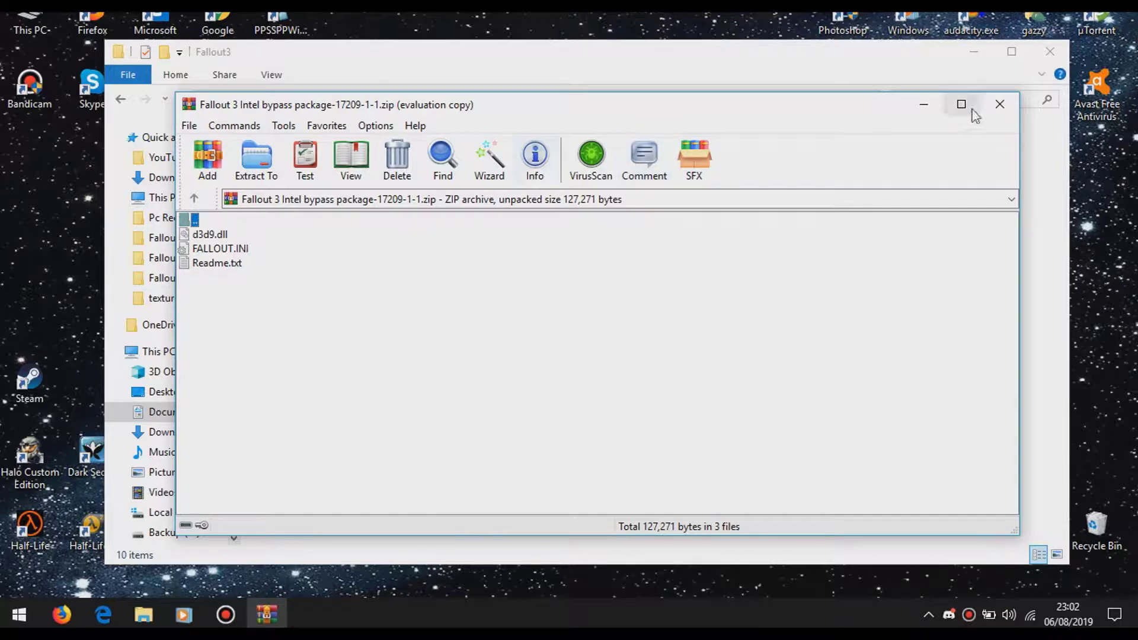
{"action": "left_click", "coordinate": [919, 111]}
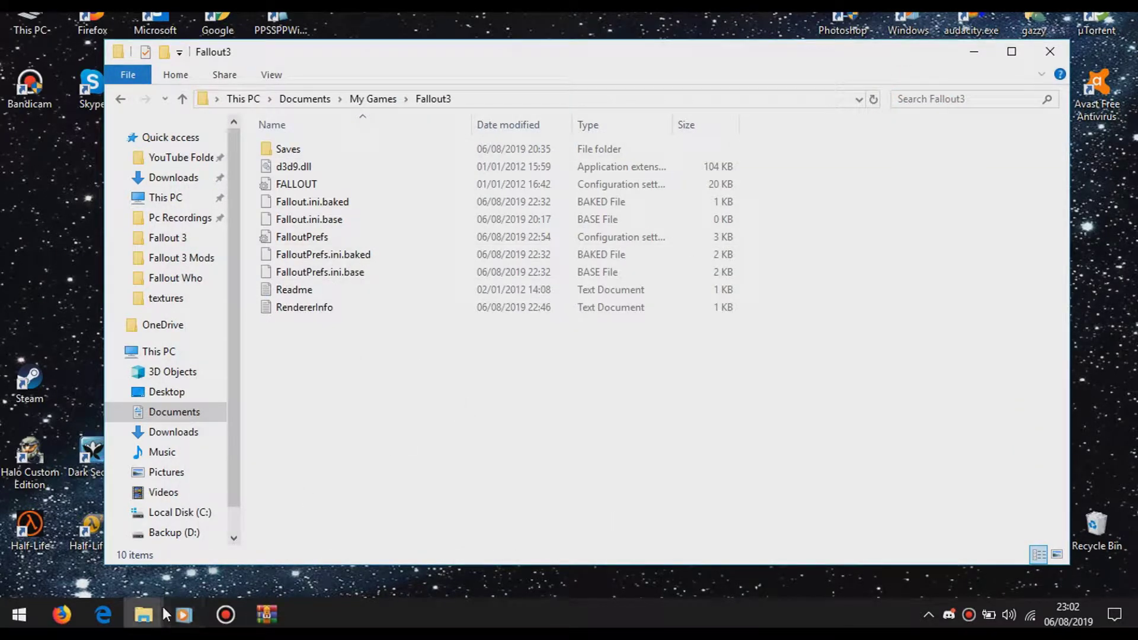
{"action": "left_click", "coordinate": [144, 614]}
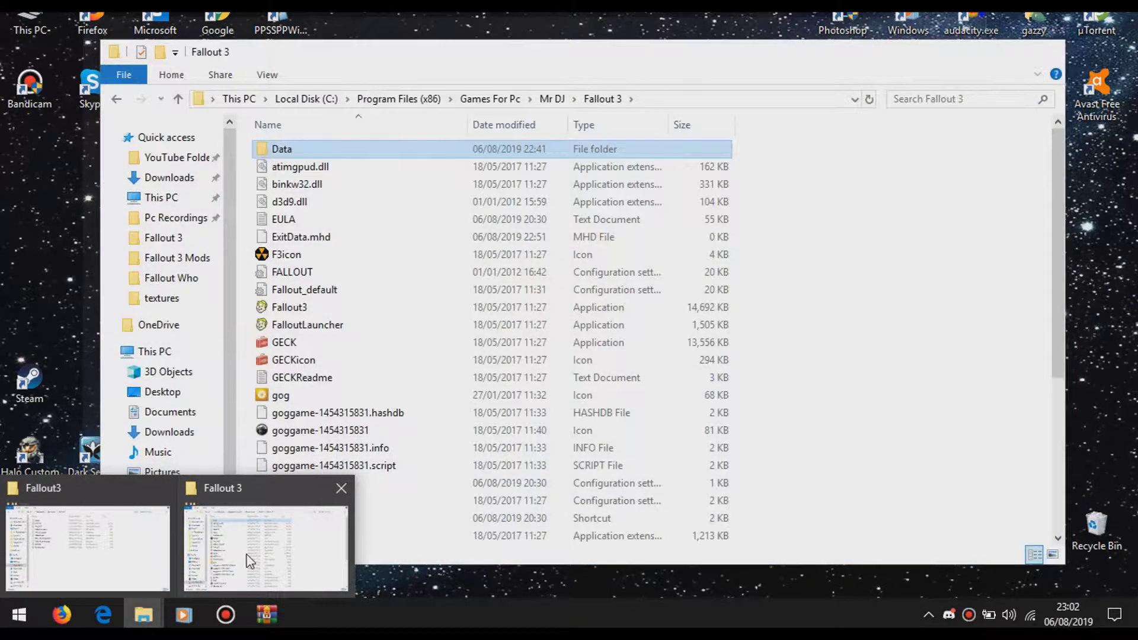
Compare d3d9.dll and FALLOUT in the game folder against the bypass archive contents.
{"action": "left_click", "coordinate": [240, 560]}
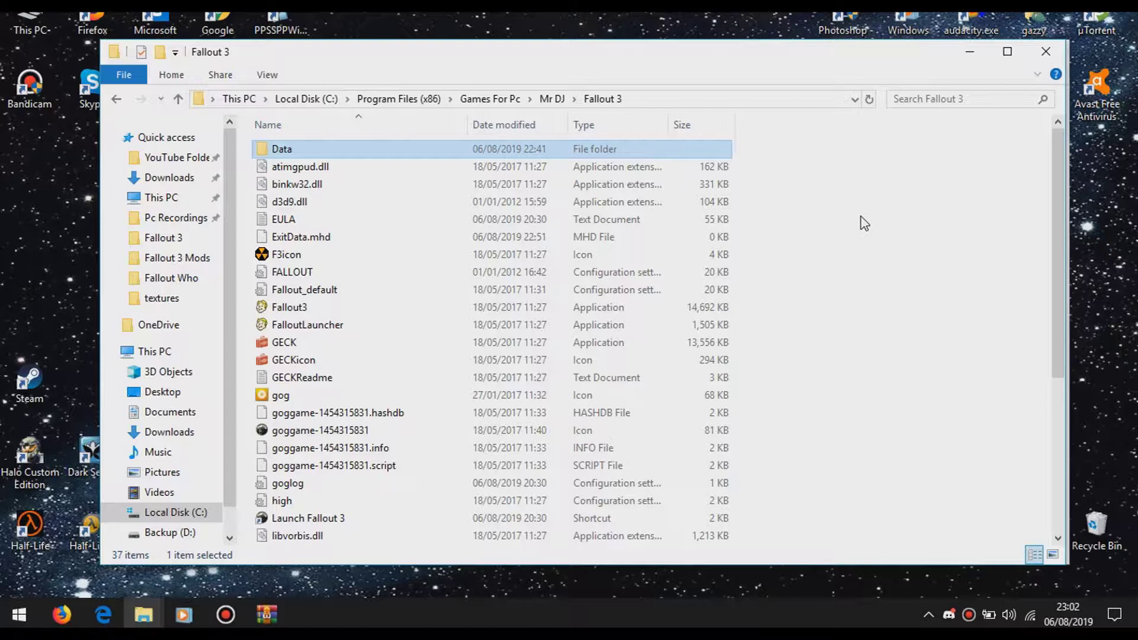
{"action": "left_click", "coordinate": [881, 228]}
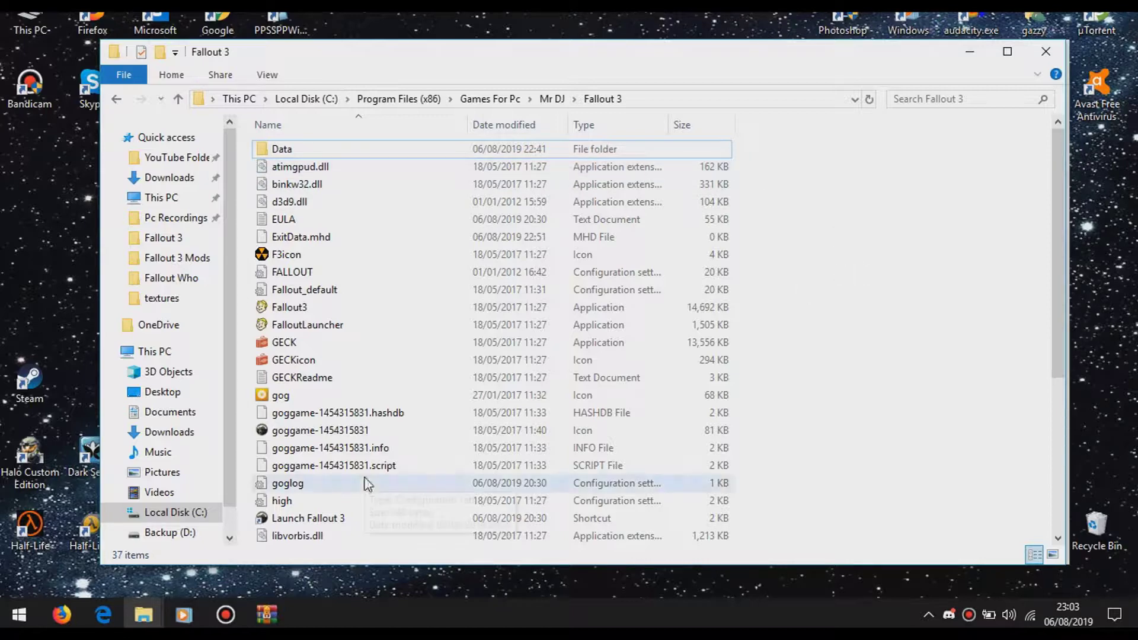
{"action": "left_click", "coordinate": [268, 615]}
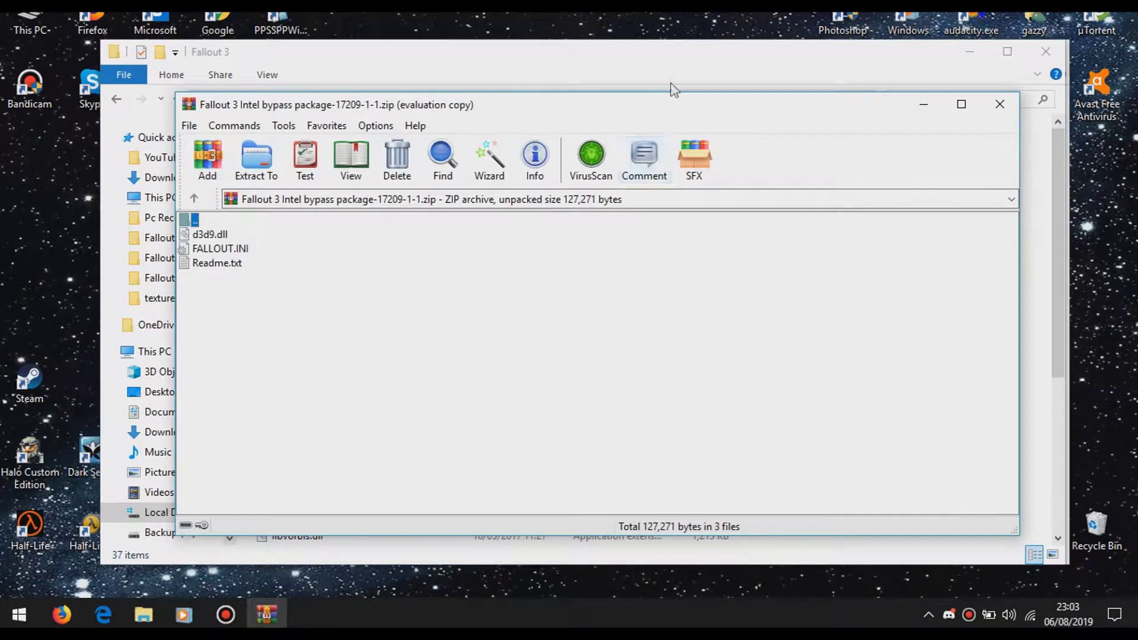
{"action": "left_click", "coordinate": [668, 64]}
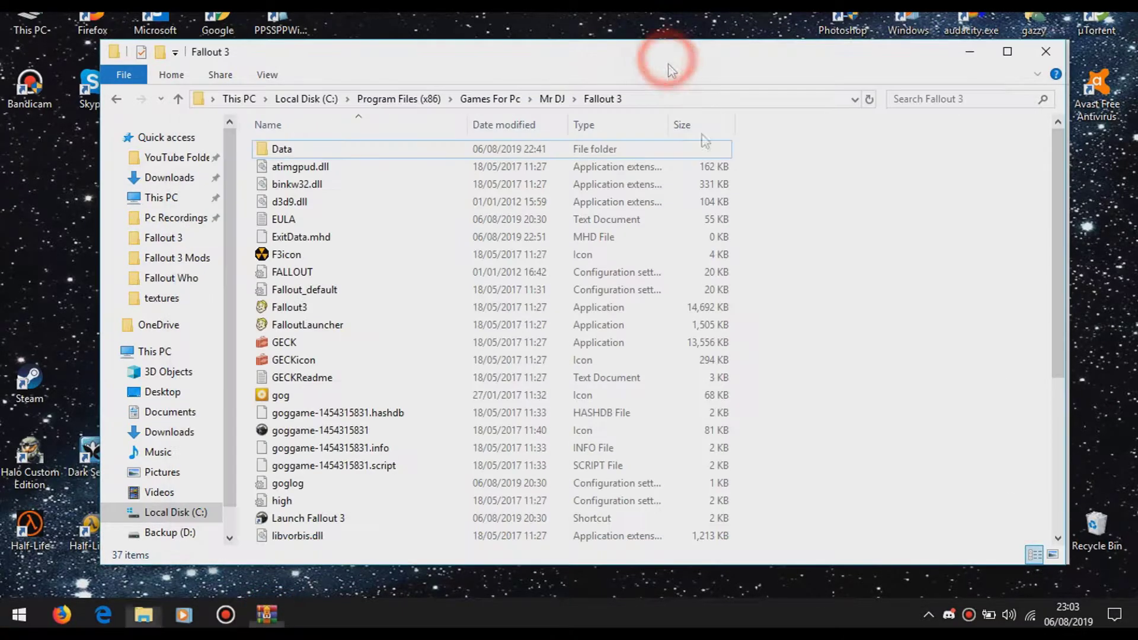
{"action": "left_click", "coordinate": [551, 202]}
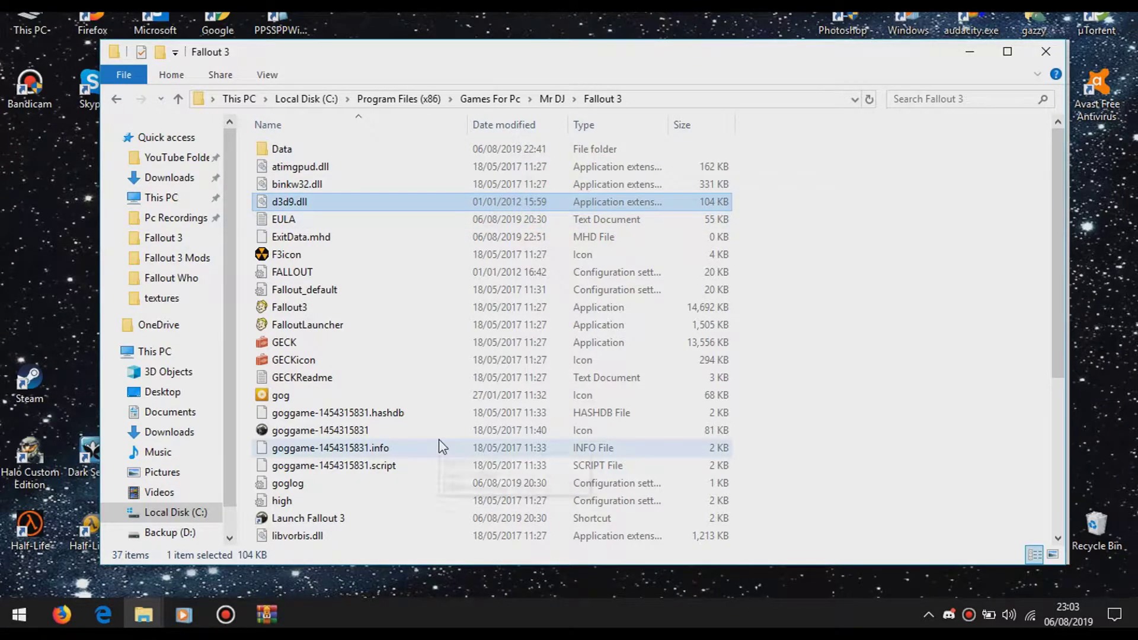
{"action": "left_click", "coordinate": [266, 614]}
{"action": "left_click", "coordinate": [537, 327]}
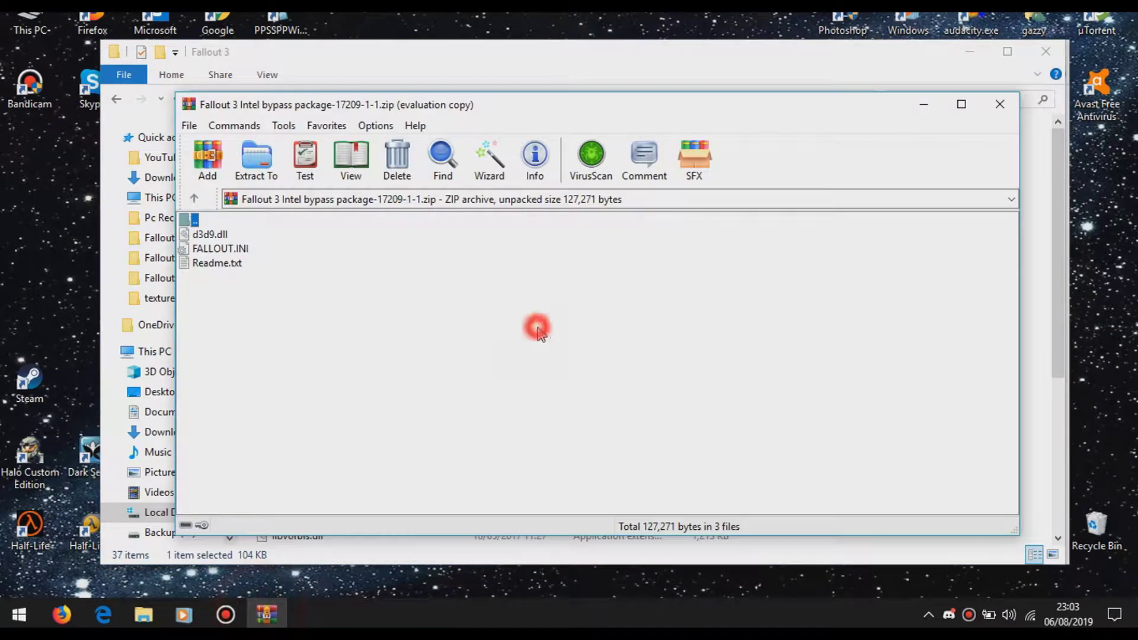
{"action": "left_click", "coordinate": [611, 73]}
{"action": "left_click", "coordinate": [367, 270]}
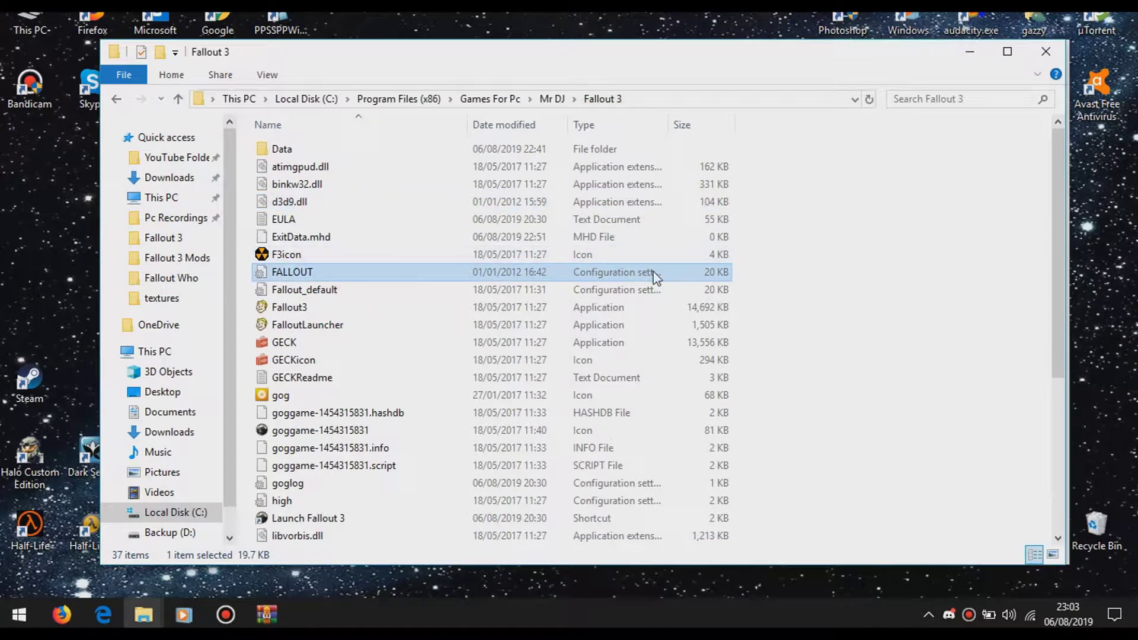
Open the game's Data folder, close the bypass archive, and return to Documents Fallout3.
{"action": "left_click", "coordinate": [399, 149]}
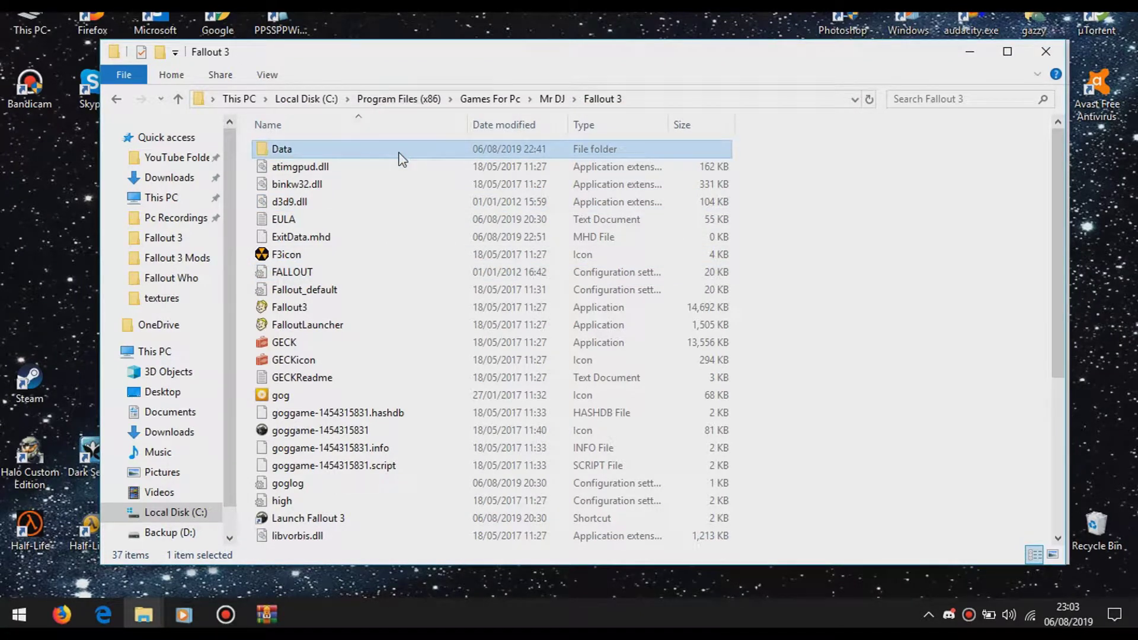
{"action": "double_click", "coordinate": [399, 152]}
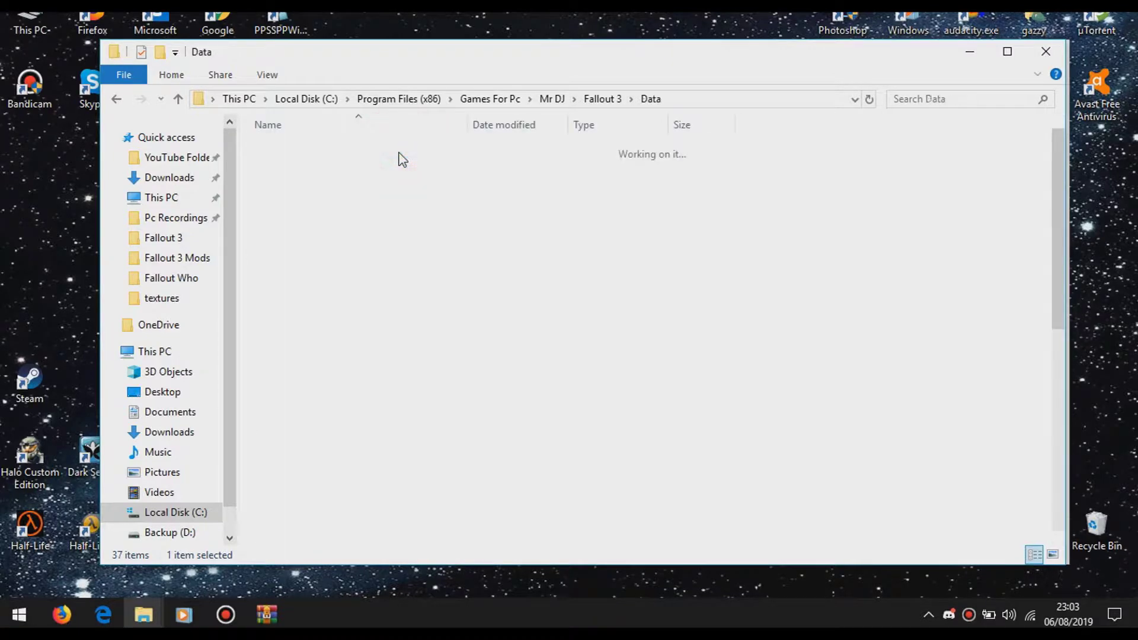
{"action": "left_click", "coordinate": [267, 614]}
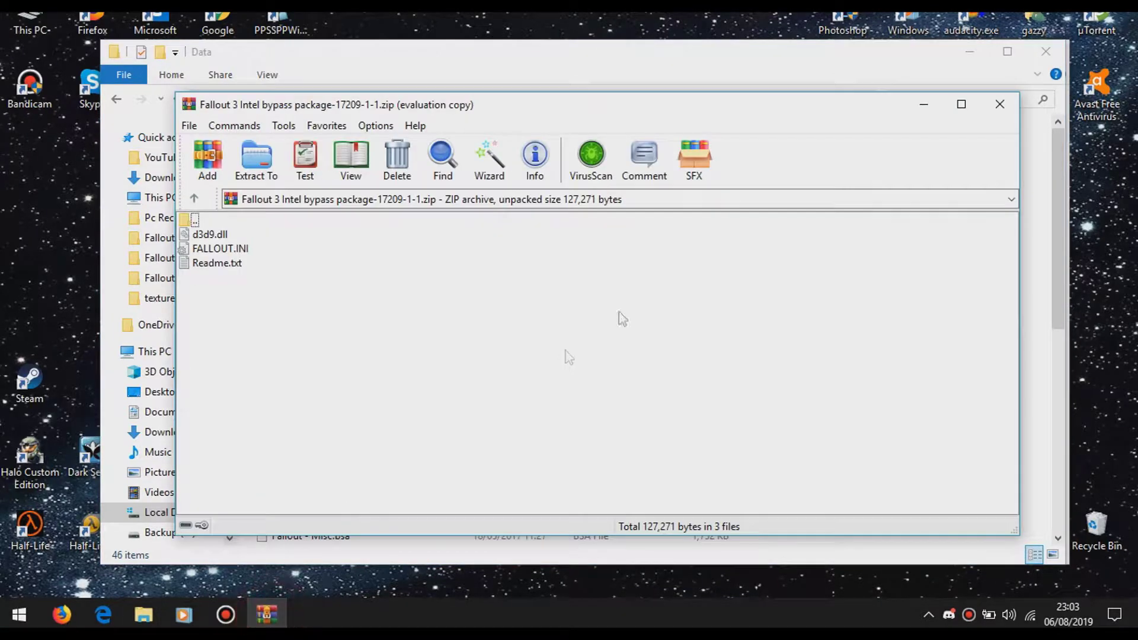
{"action": "left_click", "coordinate": [998, 105]}
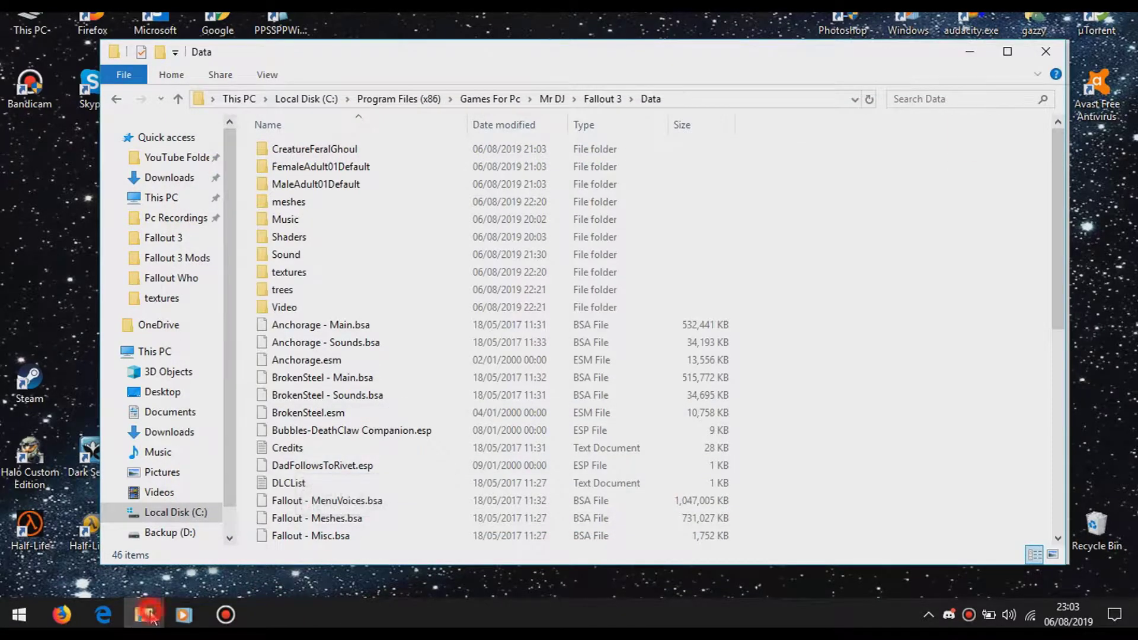
{"action": "mouse_move", "coordinate": [155, 601]}
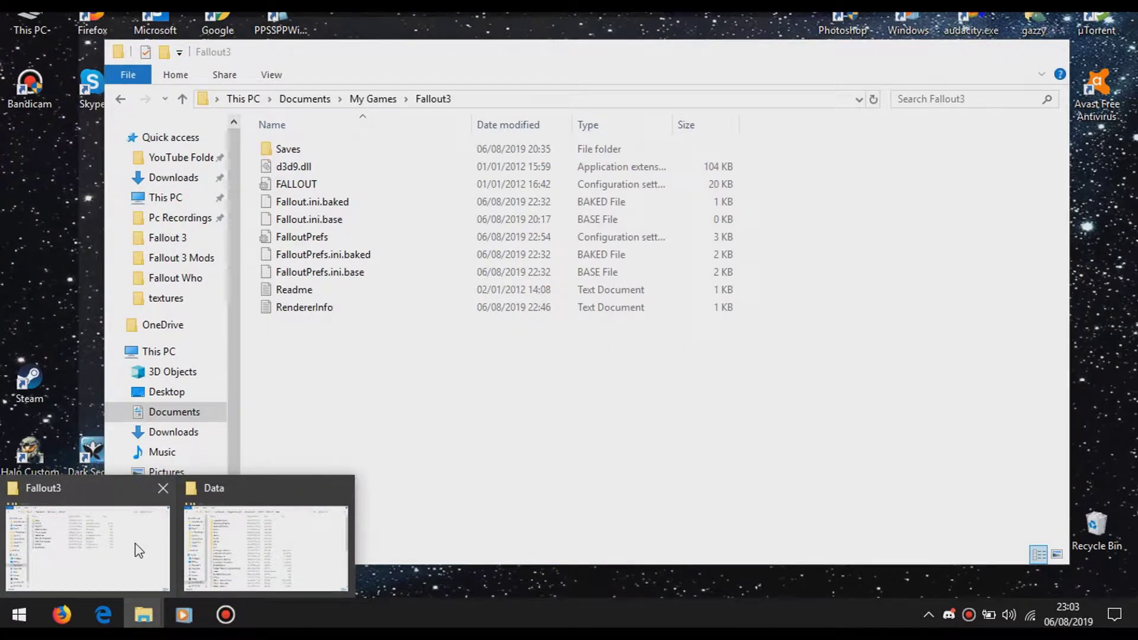
{"action": "left_click", "coordinate": [135, 546]}
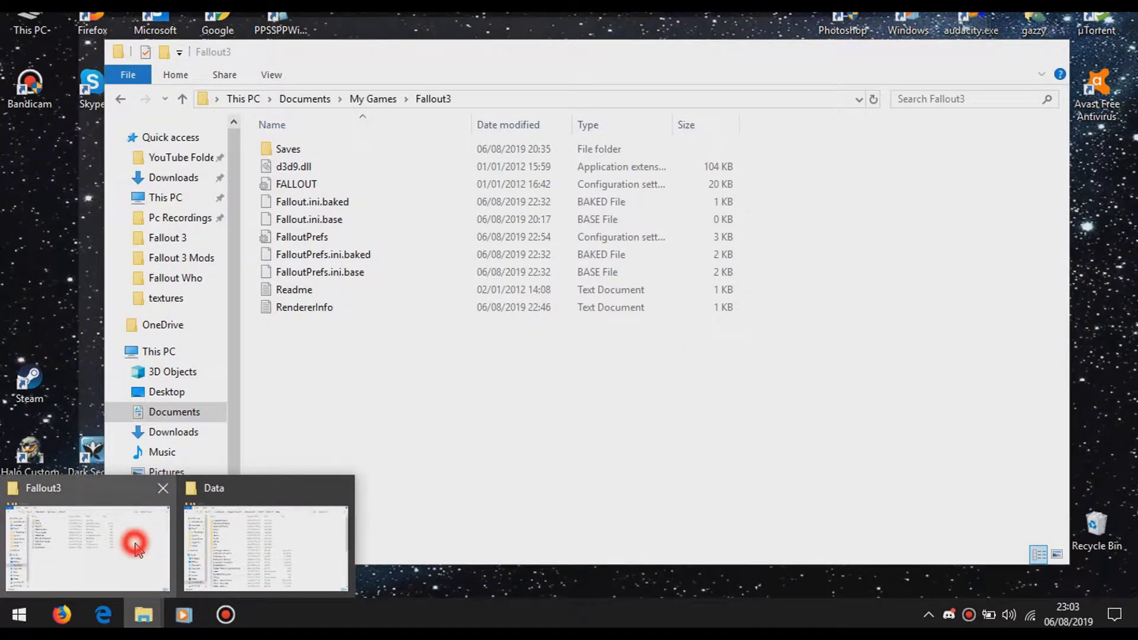
{"action": "left_click", "coordinate": [190, 180]}
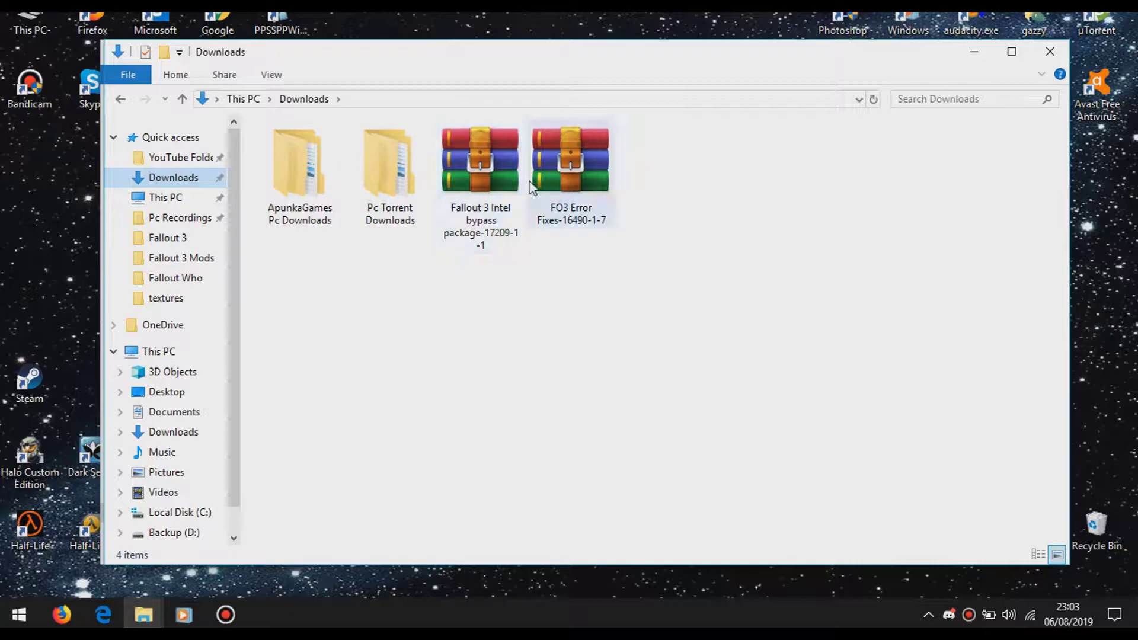
Open the FO3 Error Fixes archive in WinRAR and move its window aside.
{"action": "left_click", "coordinate": [530, 186]}
{"action": "left_click", "coordinate": [1050, 51]}
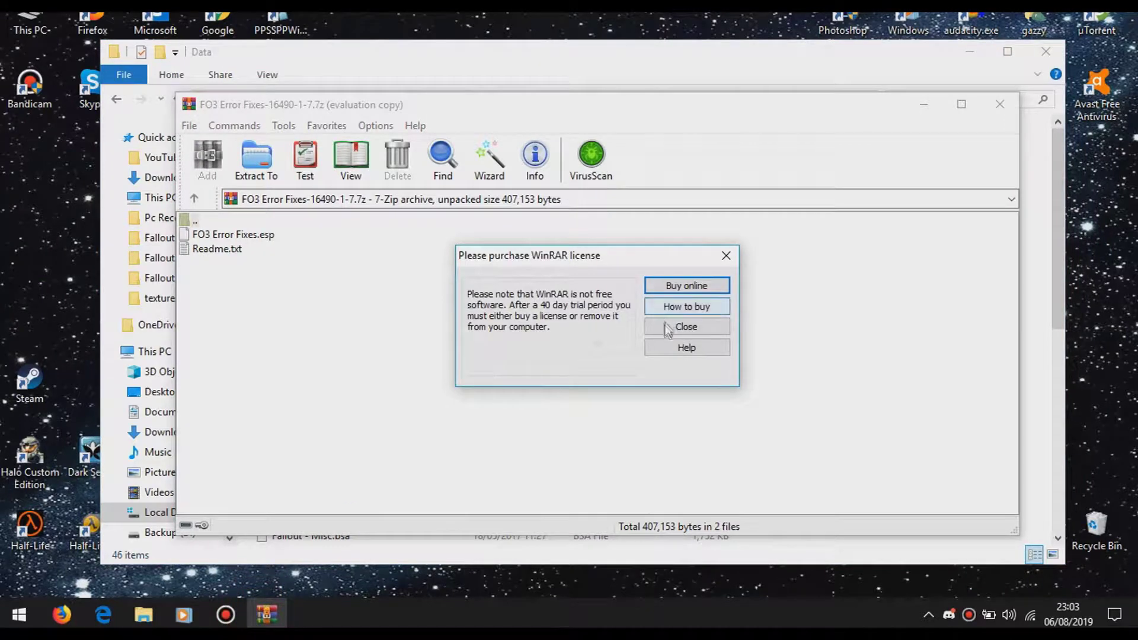
{"action": "left_click", "coordinate": [668, 326]}
{"action": "left_click_drag", "start_coordinate": [575, 105], "coordinate": [785, 91]}
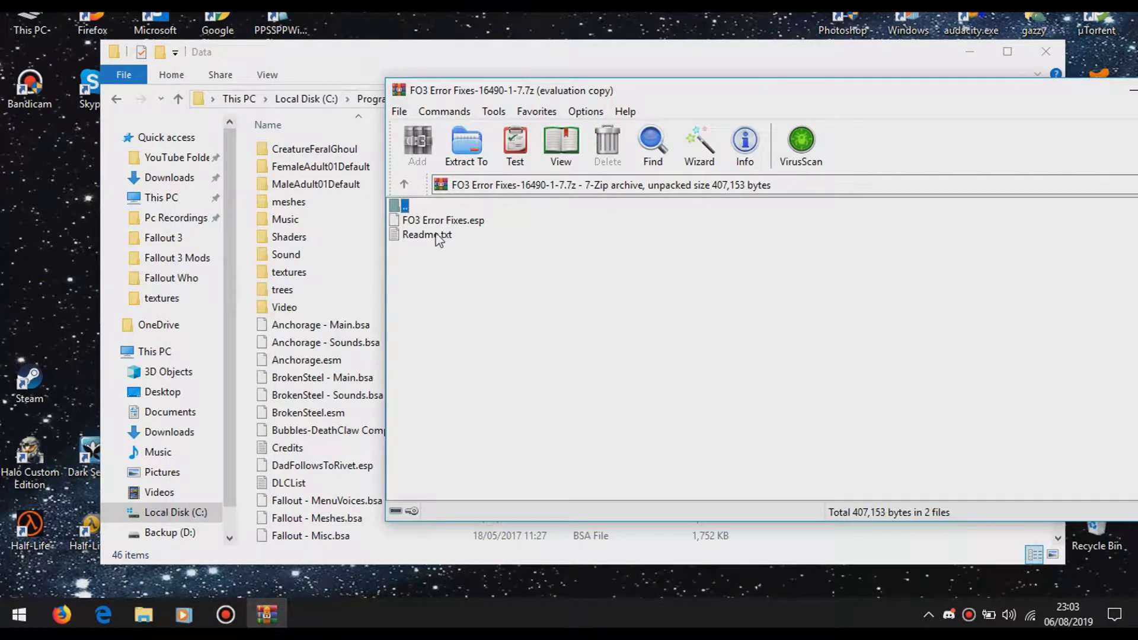
Copy FO3 Error Fixes.esp from the archive into the Fallout 3 Data folder.
{"action": "left_click", "coordinate": [225, 372]}
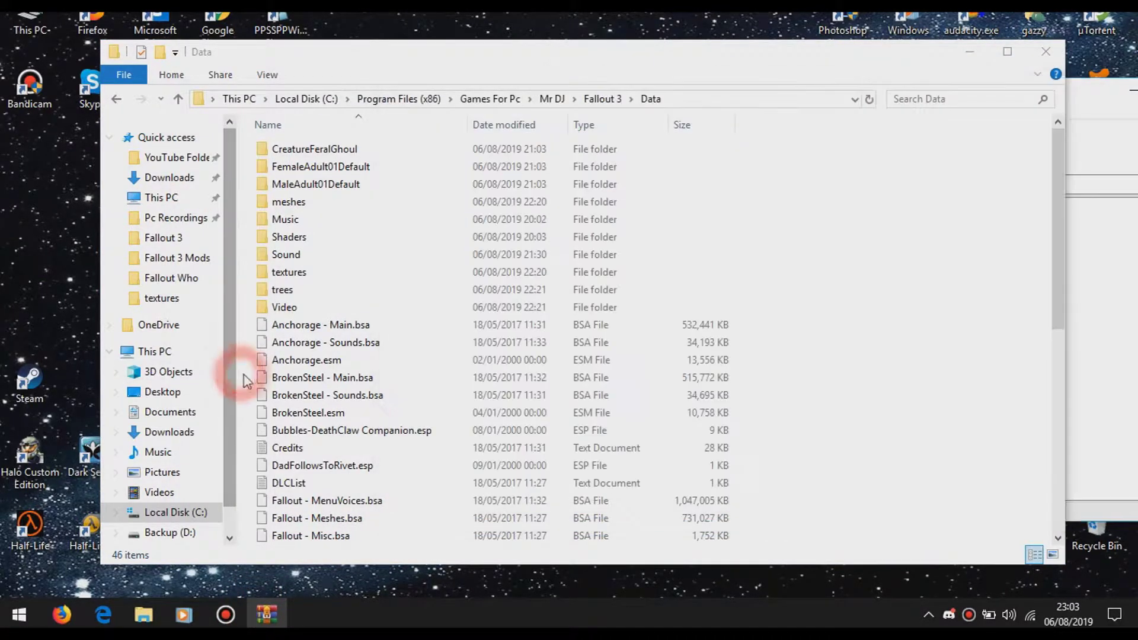
{"action": "scroll", "coordinate": [471, 259], "scroll_direction": "down", "scroll_amount": 3}
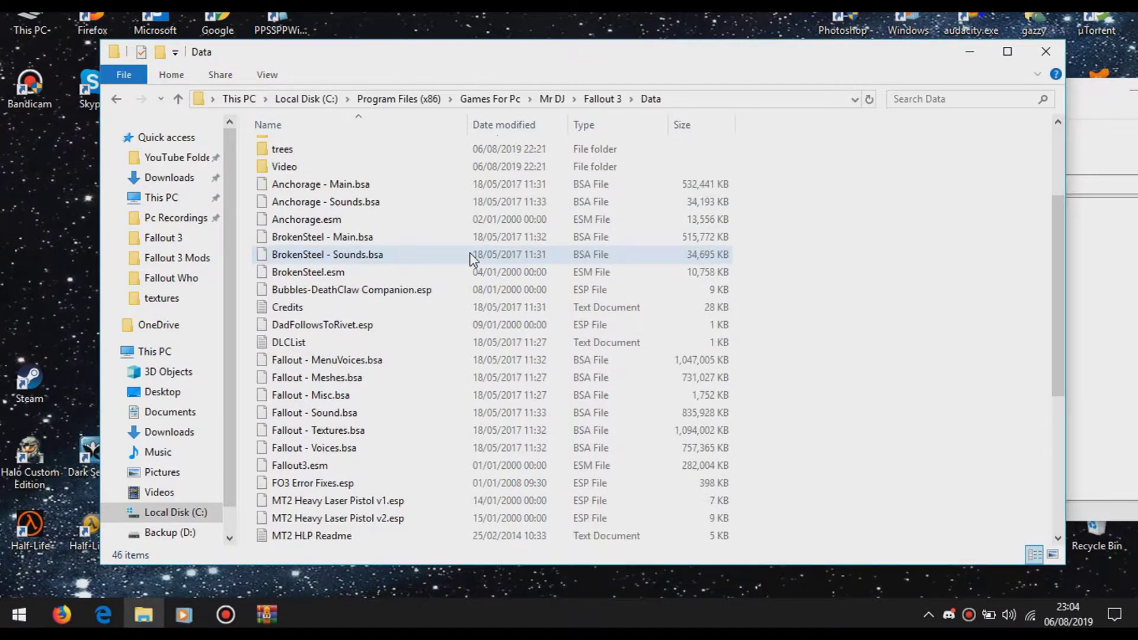
{"action": "scroll", "coordinate": [472, 259], "scroll_direction": "up", "scroll_amount": 3}
{"action": "scroll", "coordinate": [472, 259], "scroll_direction": "down", "scroll_amount": 3}
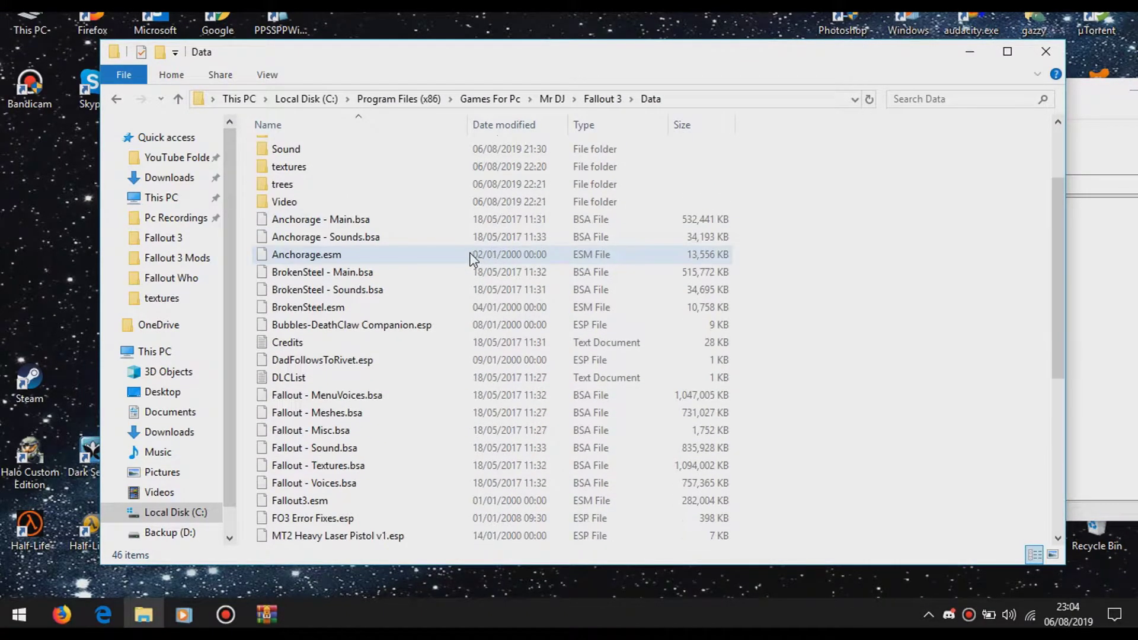
{"action": "scroll", "coordinate": [471, 260], "scroll_direction": "down", "scroll_amount": 3}
{"action": "scroll", "coordinate": [471, 259], "scroll_direction": "down", "scroll_amount": 2}
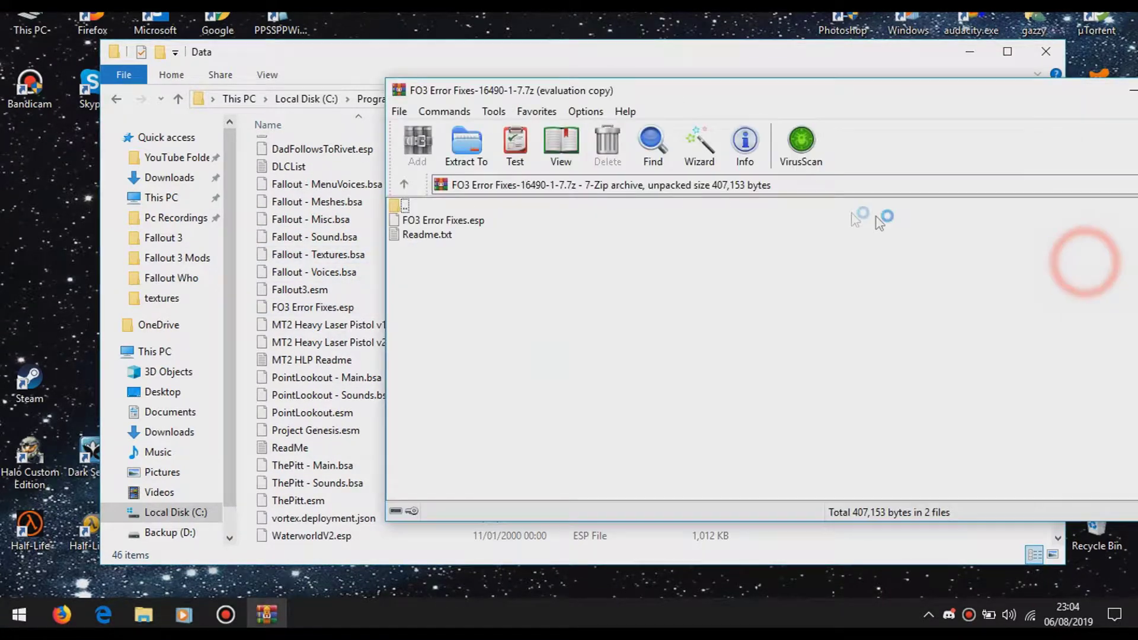
{"action": "left_click_drag", "start_coordinate": [442, 220], "coordinate": [305, 311]}
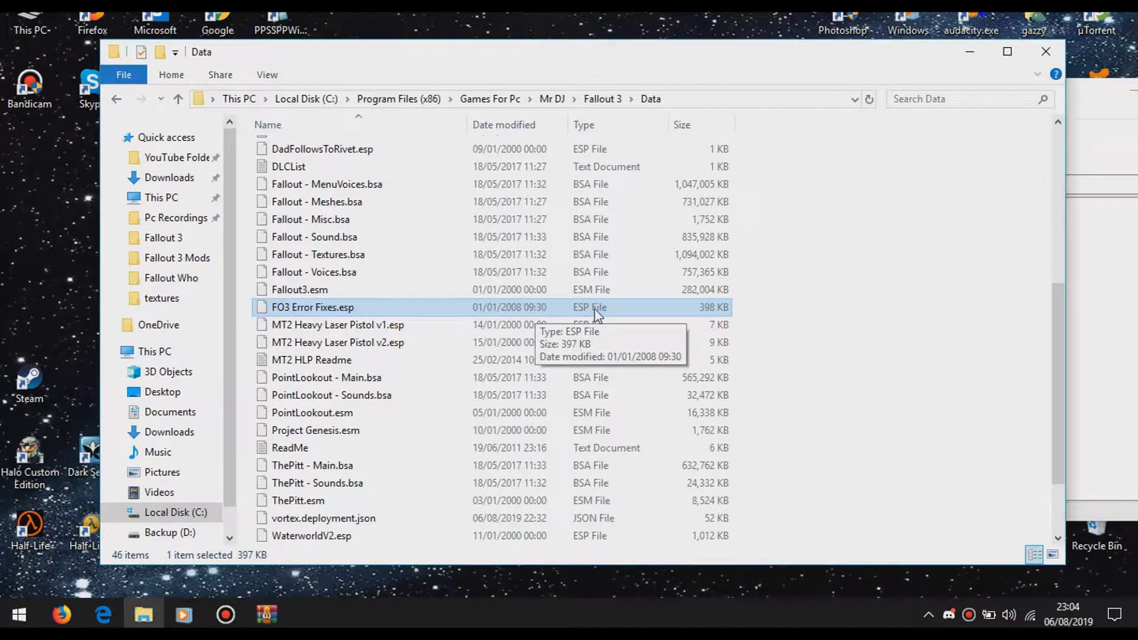
Check the Data folder listing, then go back up to the Fallout 3 folder.
{"action": "left_click", "coordinate": [842, 322]}
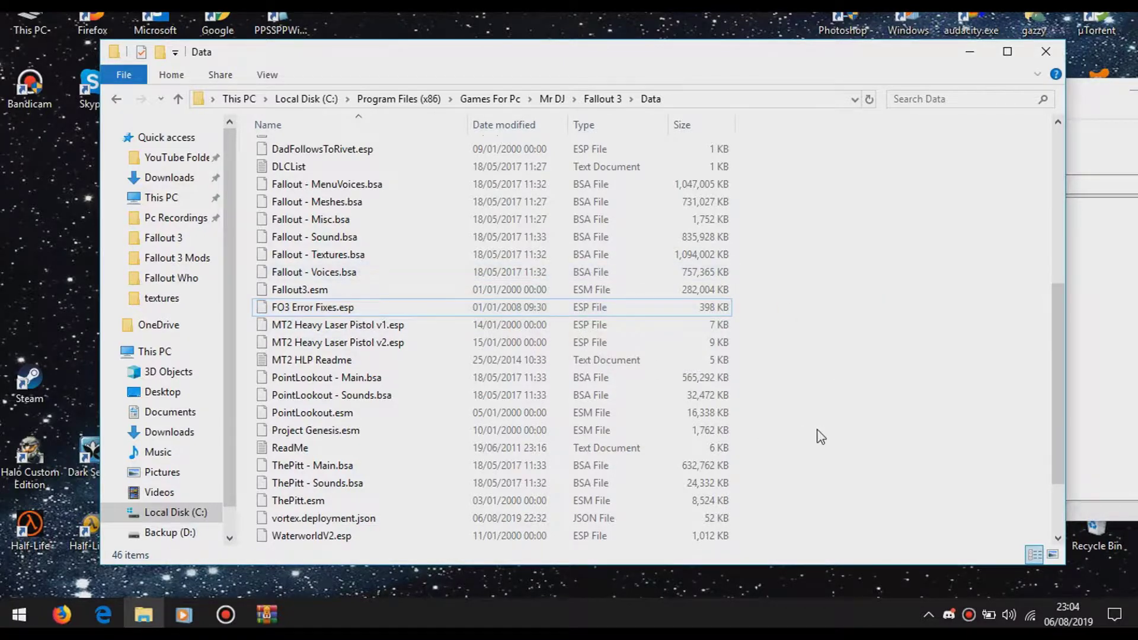
{"action": "scroll", "coordinate": [821, 436], "scroll_direction": "down", "scroll_amount": 2}
{"action": "scroll", "coordinate": [820, 437], "scroll_direction": "up", "scroll_amount": 7}
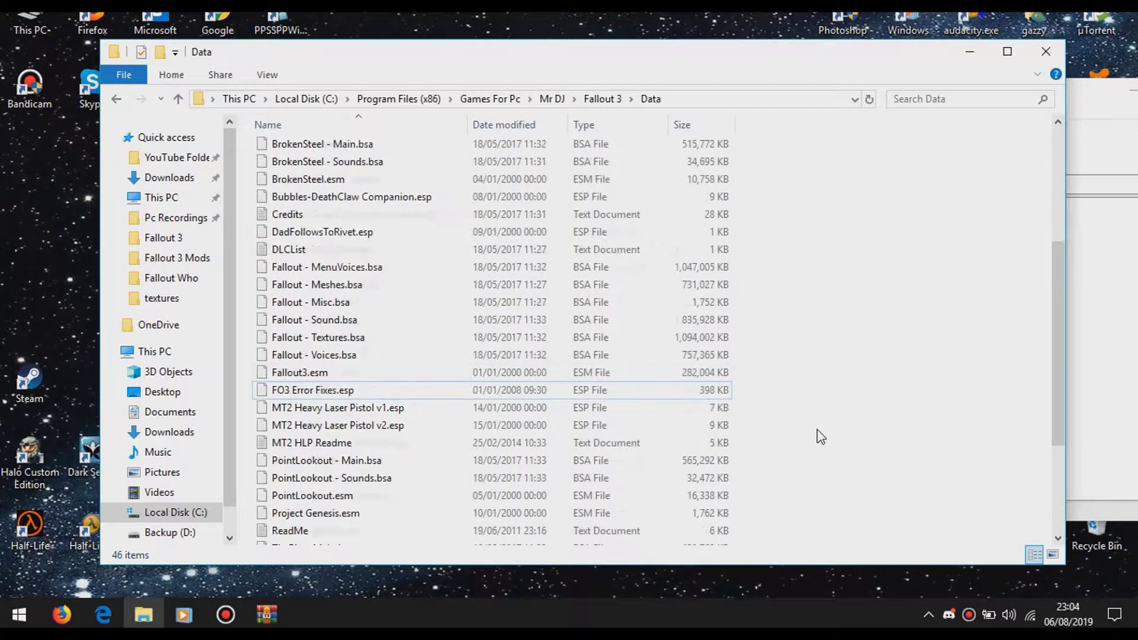
{"action": "left_click", "coordinate": [595, 99]}
Close the FO3 Error Fixes archive window and scroll through the Fallout 3 folder.
{"action": "left_click", "coordinate": [1082, 125]}
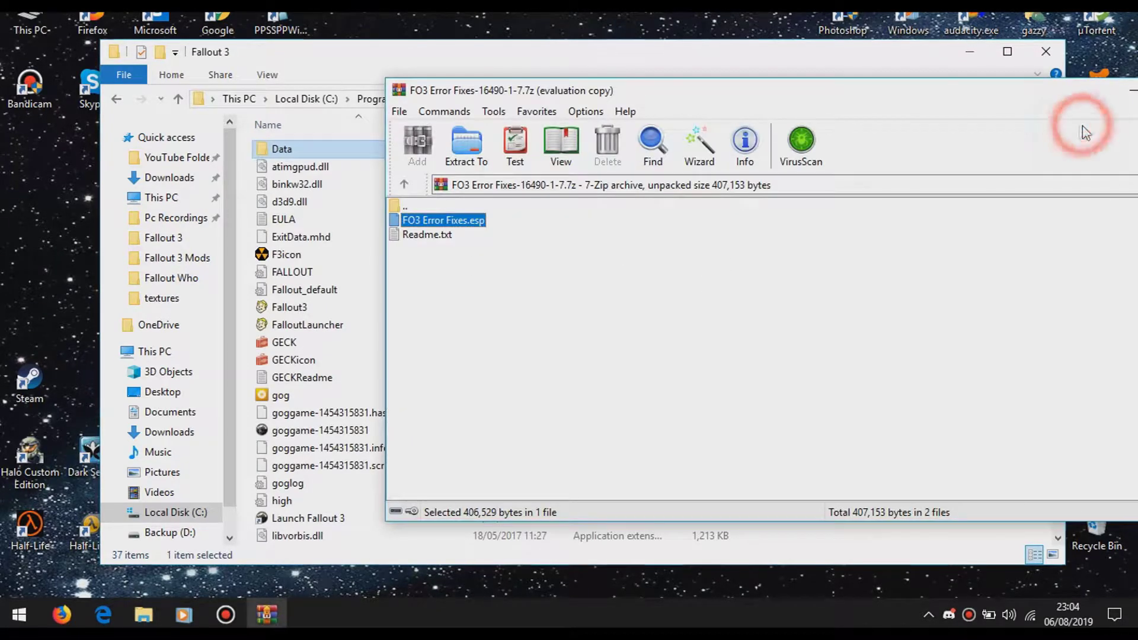
{"action": "left_click_drag", "start_coordinate": [944, 94], "coordinate": [662, 103]}
{"action": "left_click", "coordinate": [716, 305]}
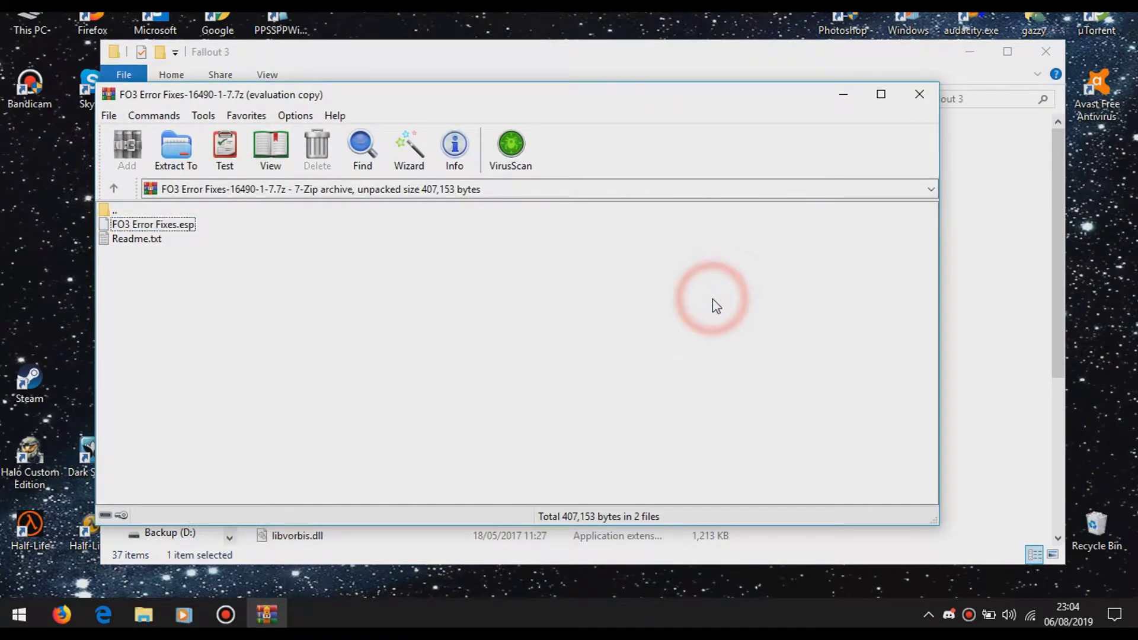
{"action": "left_click", "coordinate": [919, 93]}
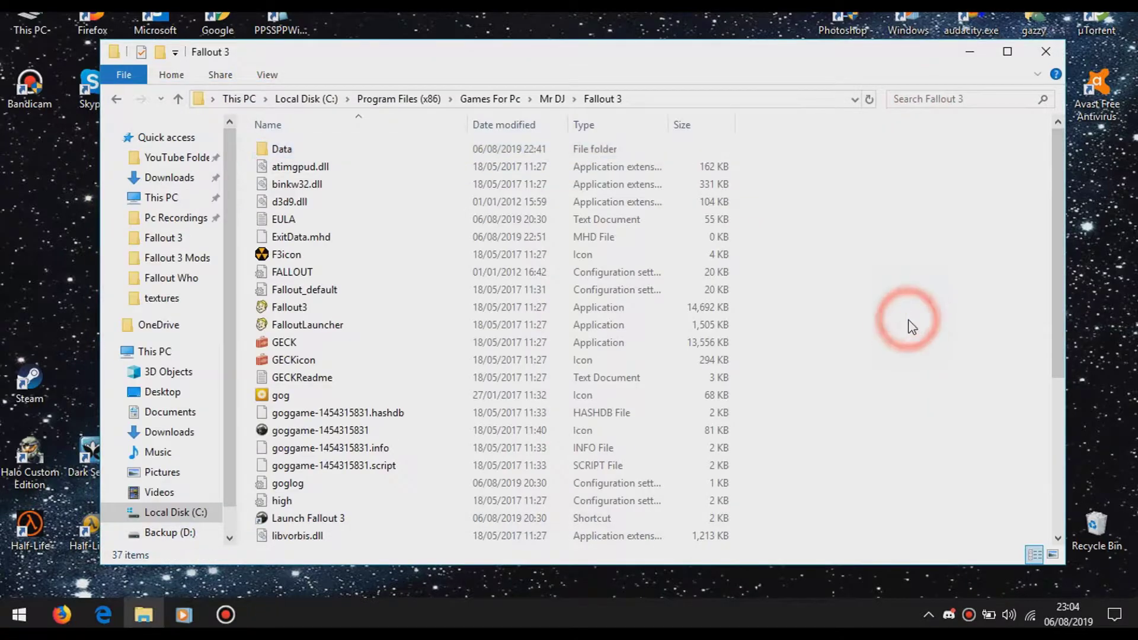
{"action": "scroll", "coordinate": [911, 327], "scroll_direction": "down", "scroll_amount": 5}
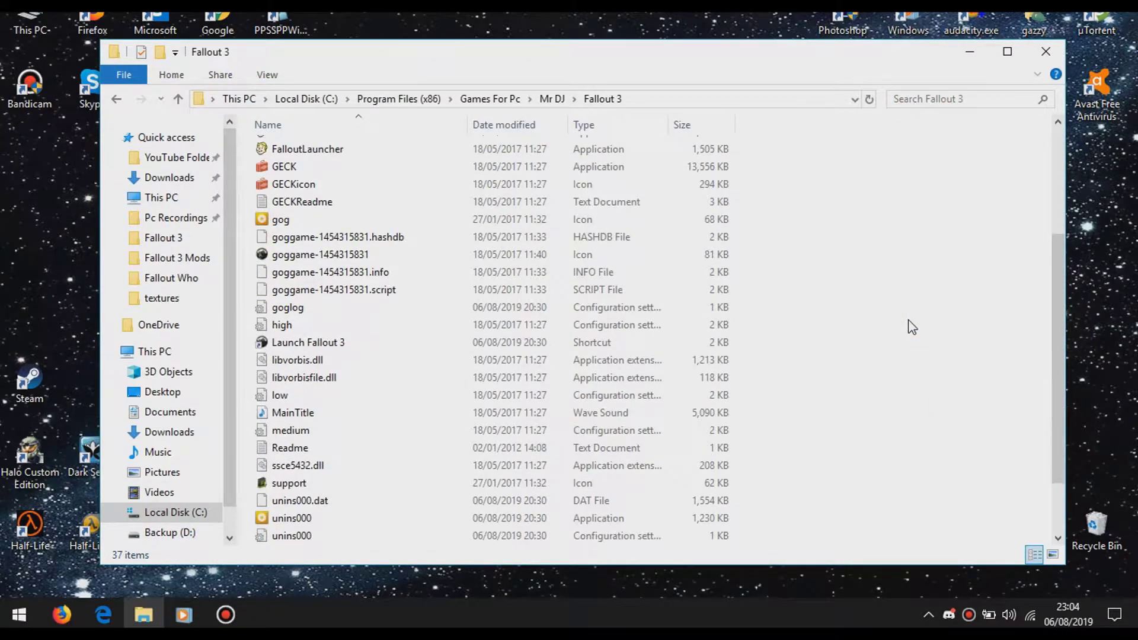
{"action": "scroll", "coordinate": [912, 327], "scroll_direction": "up", "scroll_amount": 1}
{"action": "scroll", "coordinate": [911, 326], "scroll_direction": "up", "scroll_amount": 1}
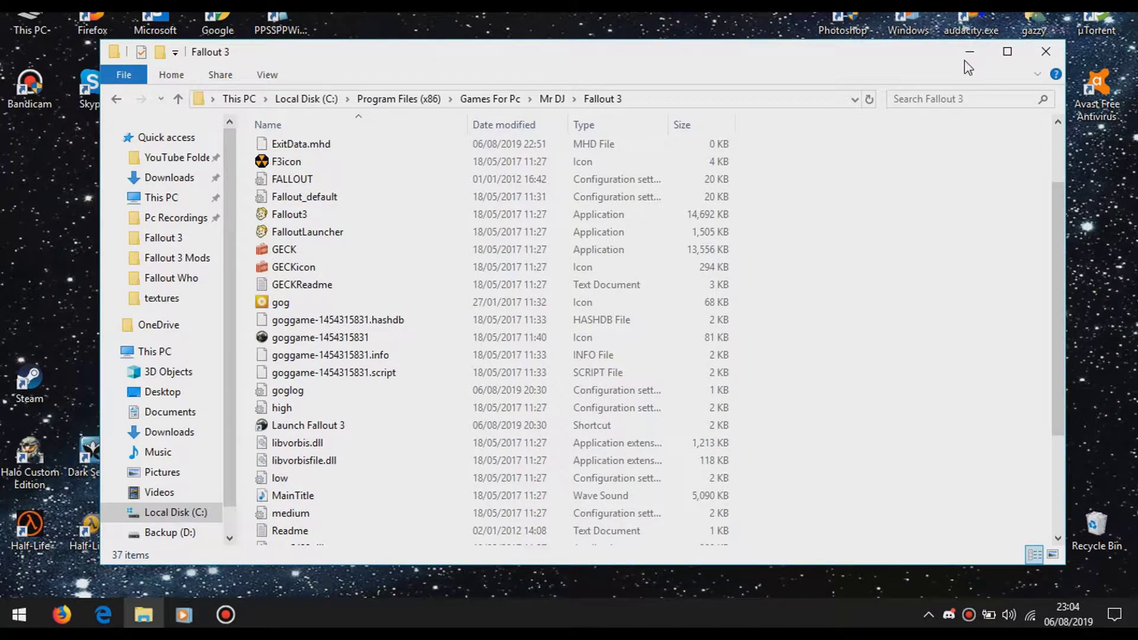
Start the Fallout 3 launcher and confirm FO3 Error Fixes.esp is enabled in Data Files.
{"action": "left_click", "coordinate": [1036, 53]}
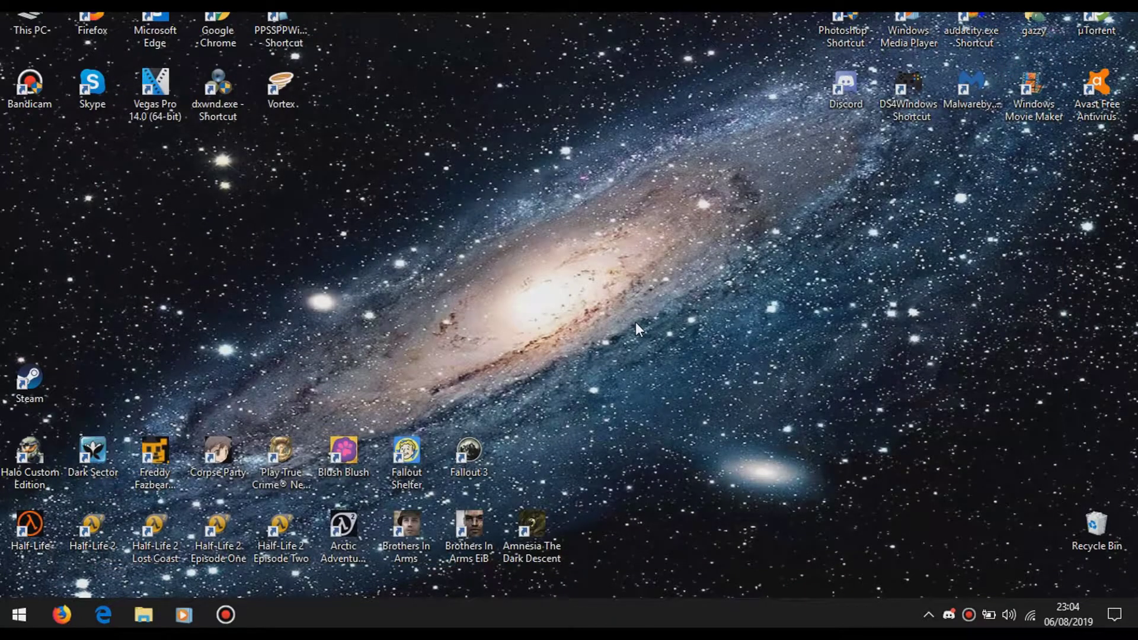
{"action": "left_click", "coordinate": [486, 460]}
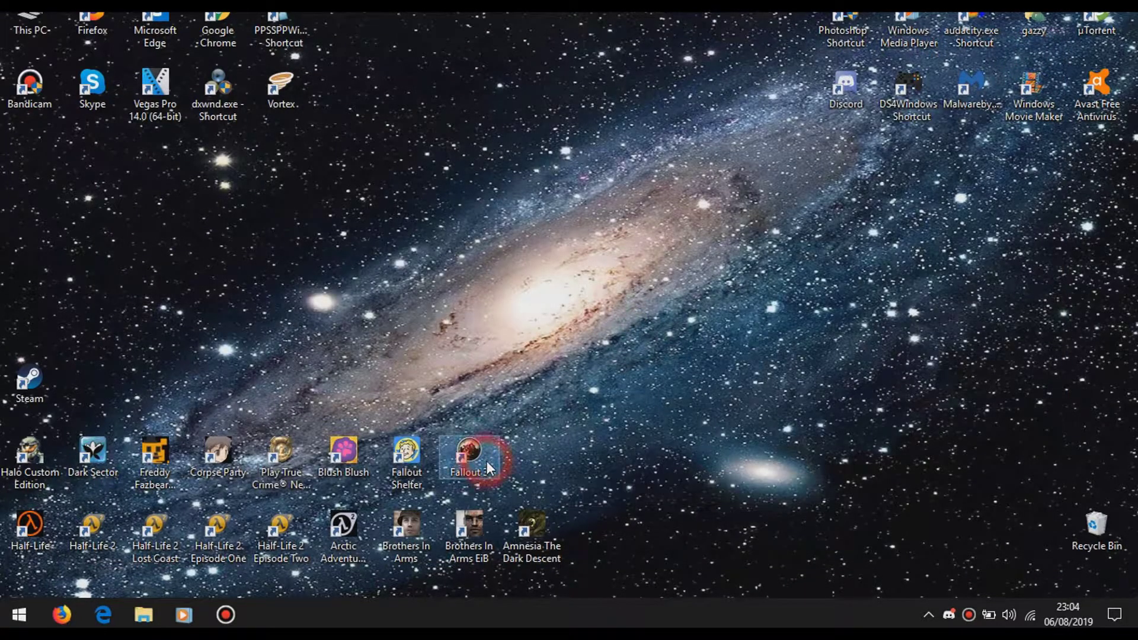
{"action": "left_click", "coordinate": [671, 388]}
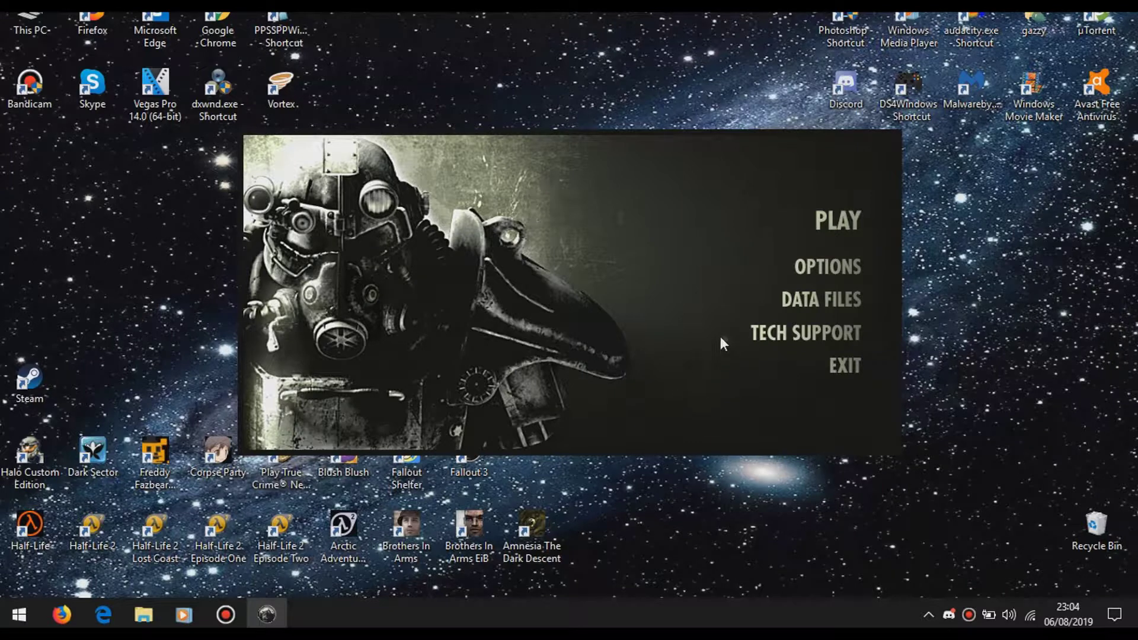
{"action": "left_click", "coordinate": [780, 299]}
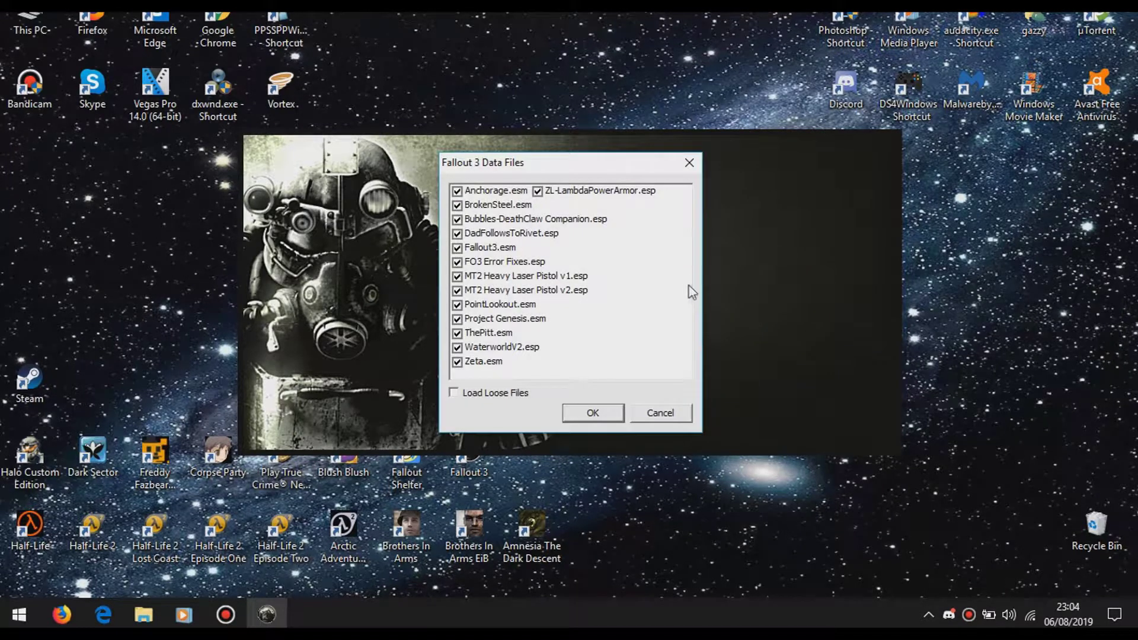
{"action": "left_click", "coordinate": [560, 191]}
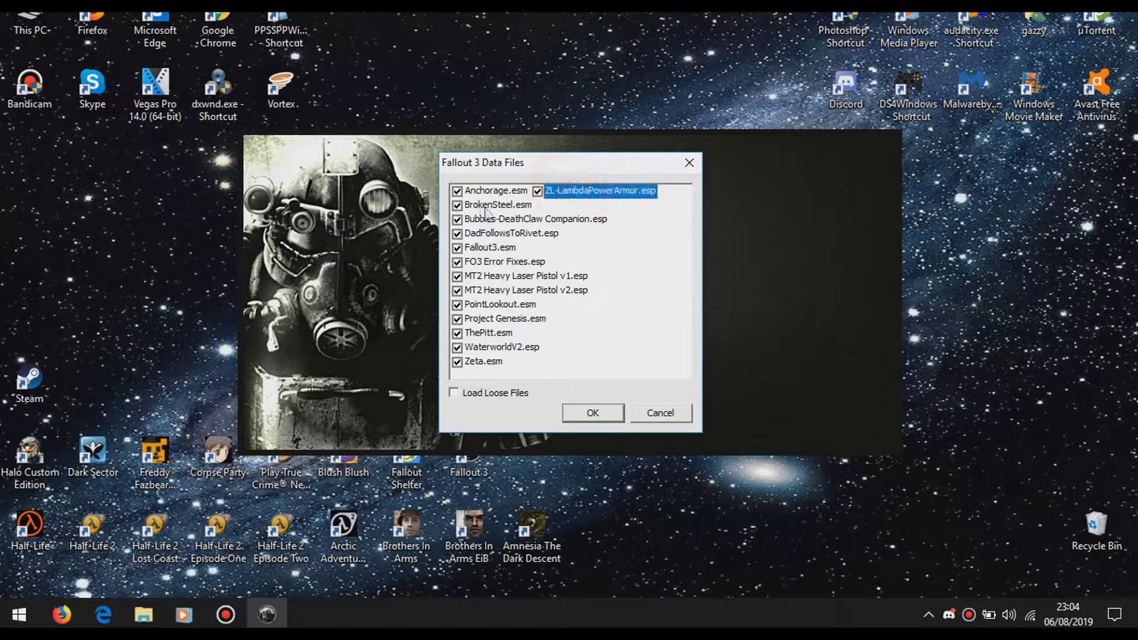
{"action": "left_click", "coordinate": [497, 263]}
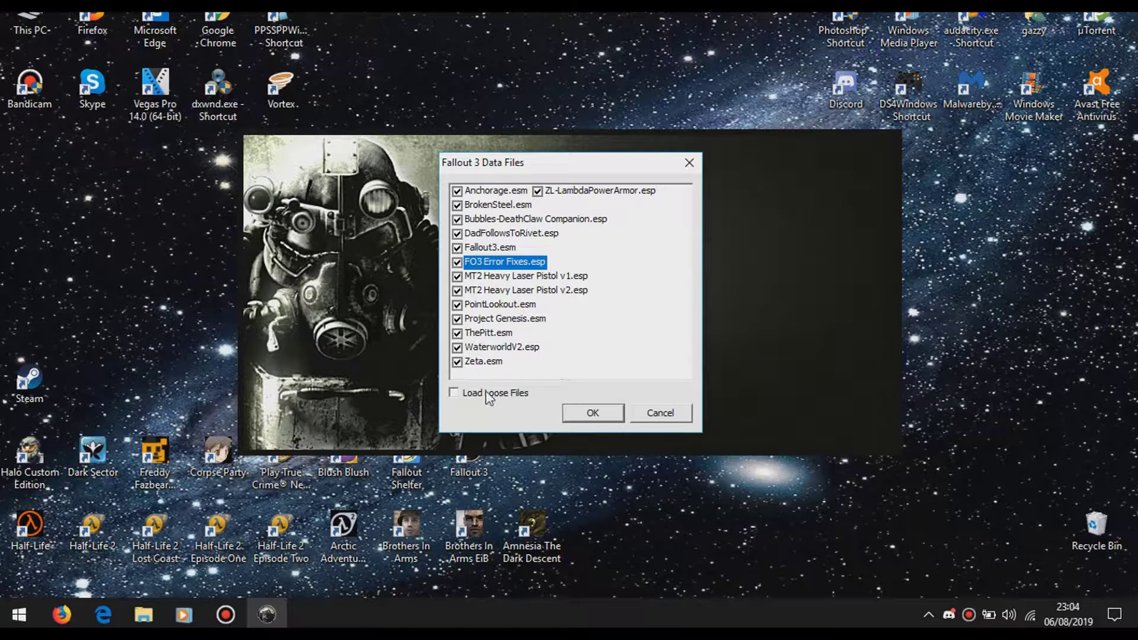
{"action": "left_click", "coordinate": [610, 415]}
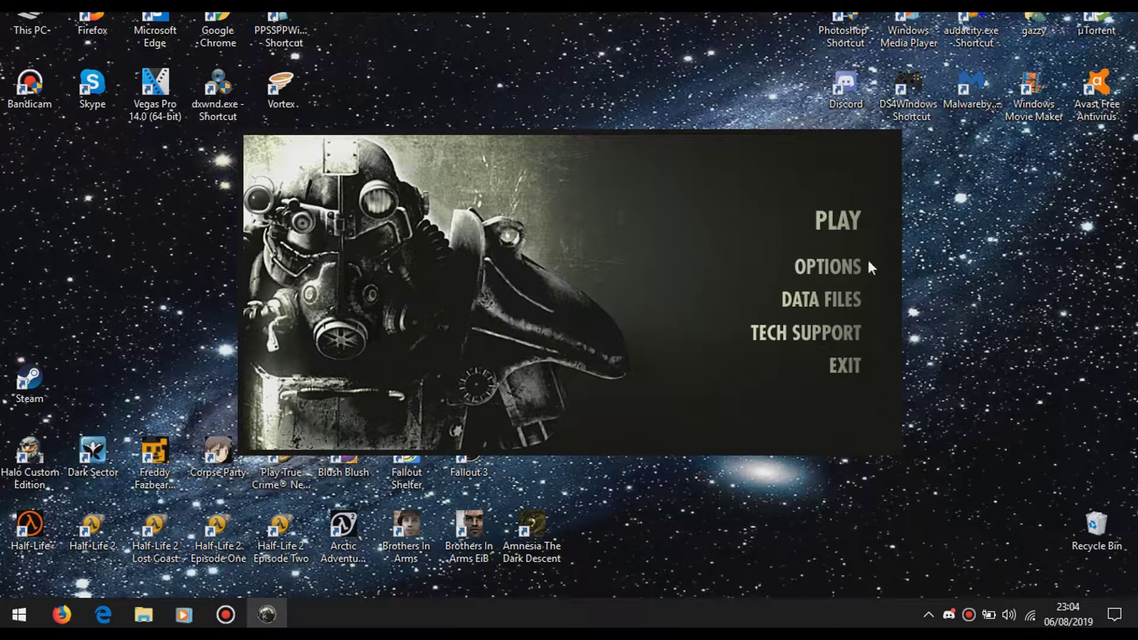
Keep the NVIDIA GeForce 7900 GS adapter and Standard (4:3 or 5:4) aspect ratio in Options.
{"action": "left_click", "coordinate": [844, 270]}
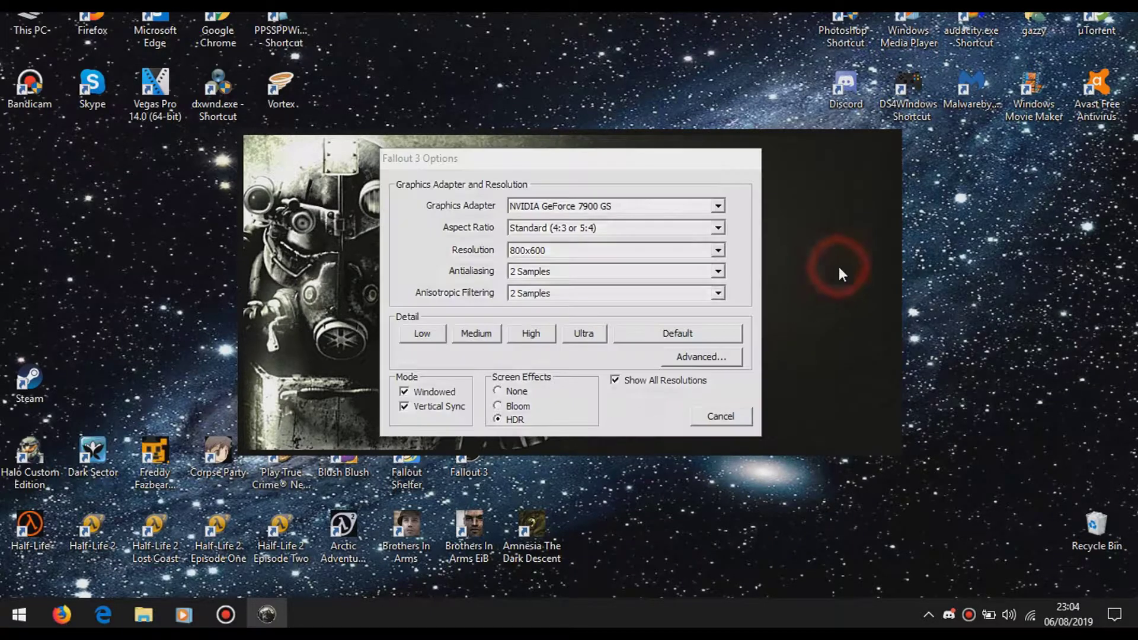
{"action": "left_click", "coordinate": [709, 208]}
{"action": "left_click", "coordinate": [706, 210]}
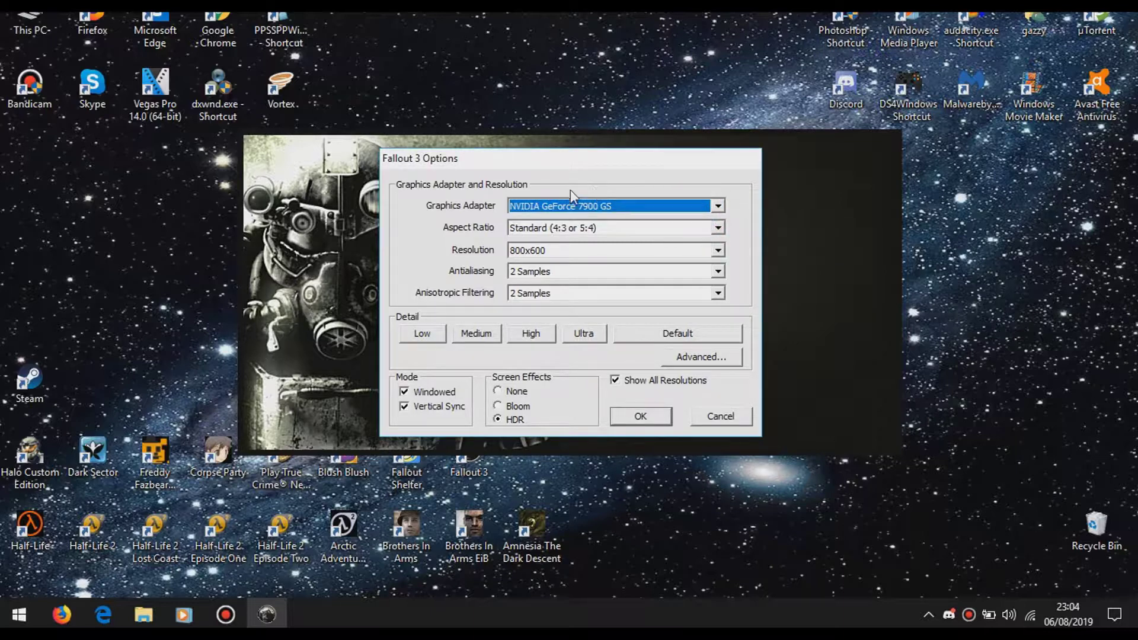
{"action": "left_click", "coordinate": [670, 228]}
{"action": "left_click", "coordinate": [669, 227]}
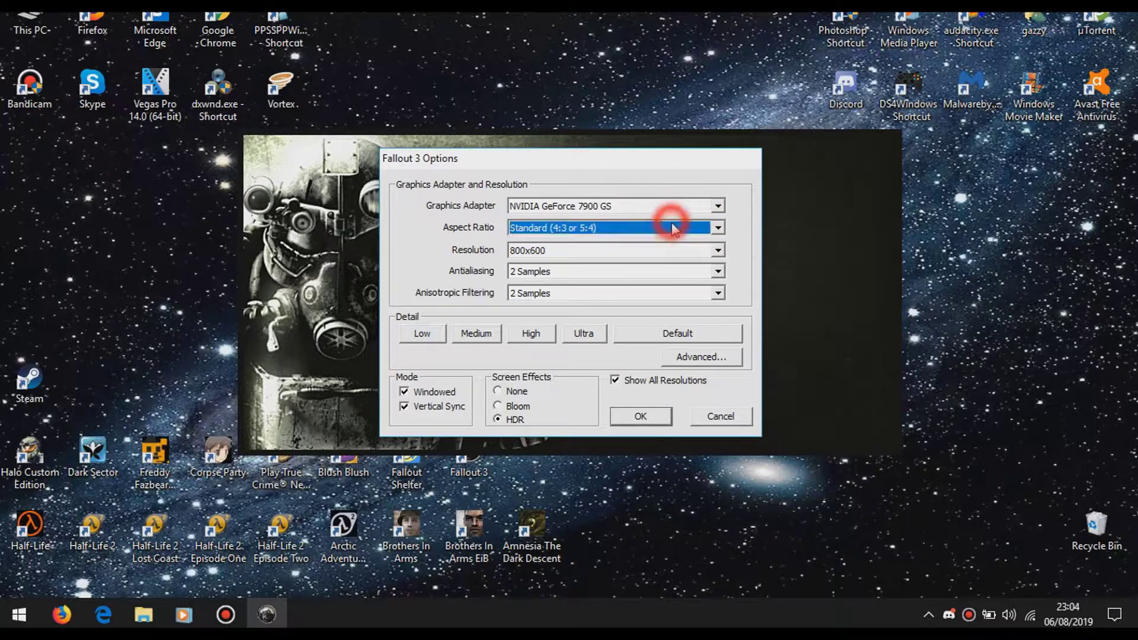
{"action": "left_click", "coordinate": [631, 416]}
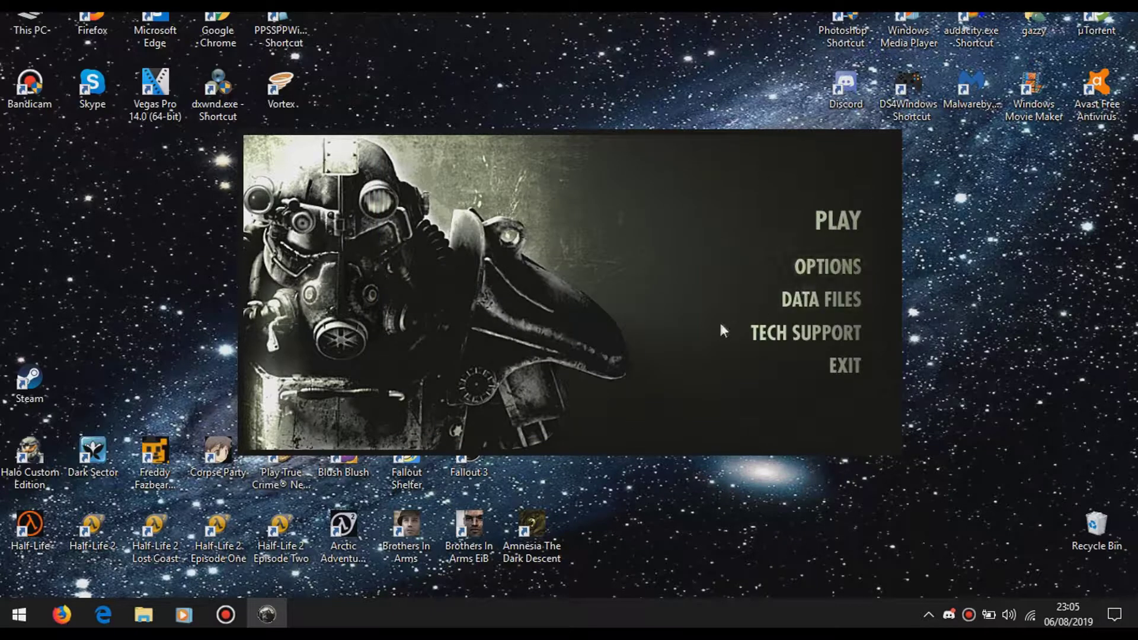
Start Fallout 3 and go to the Audio settings from the main menu.
{"action": "left_click", "coordinate": [832, 211]}
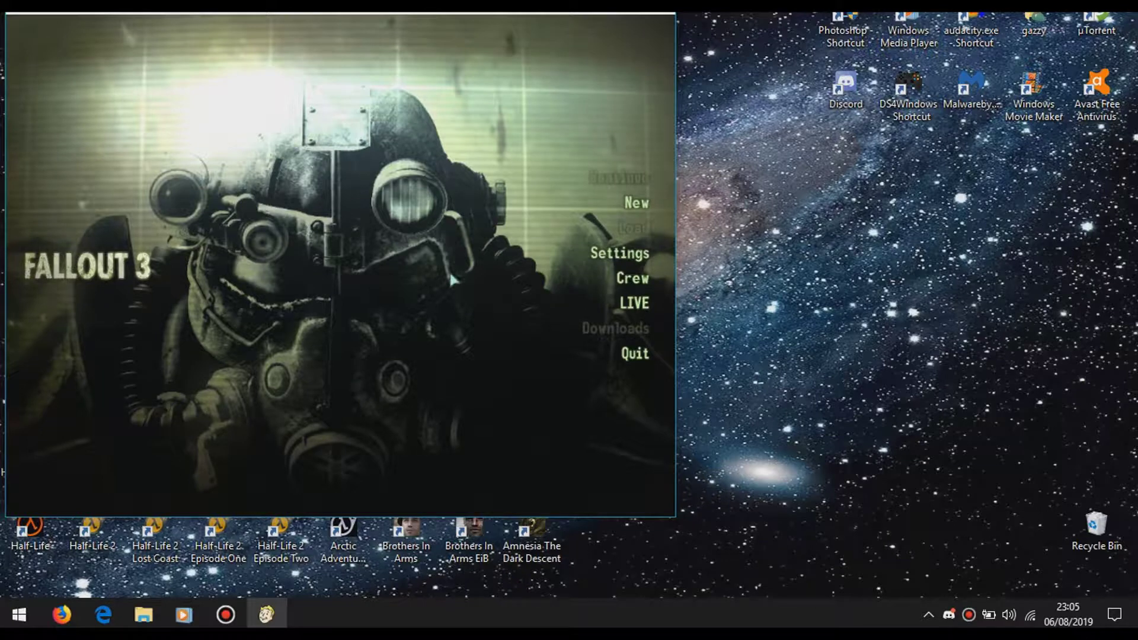
{"action": "left_click", "coordinate": [620, 255]}
{"action": "key", "text": "Down"}
{"action": "key", "text": "Down"}
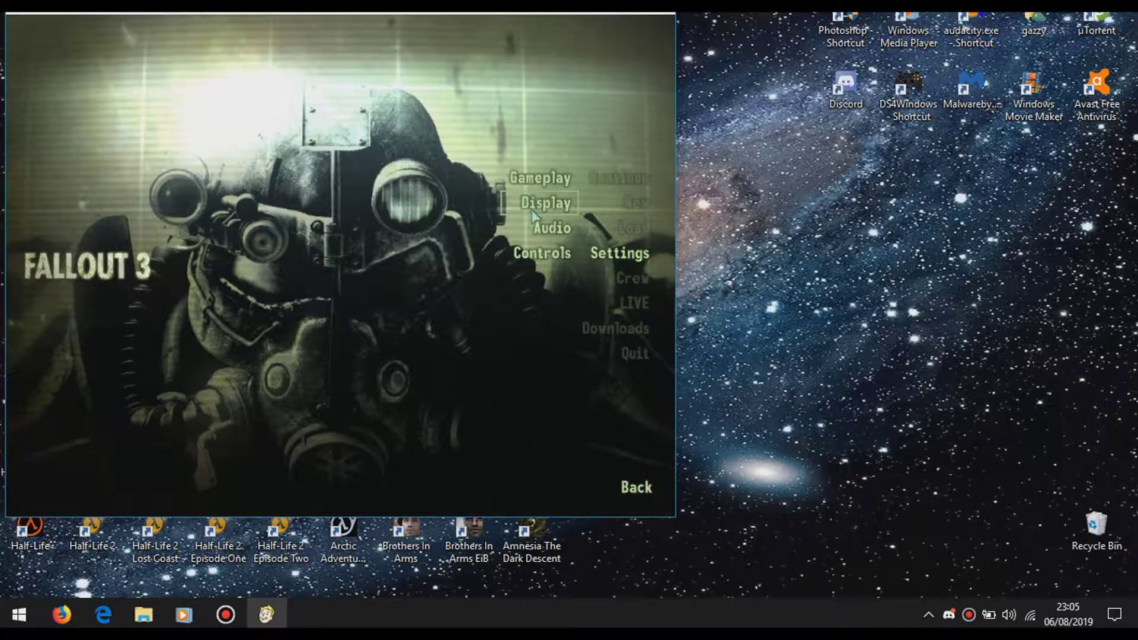
{"action": "key", "text": "Return"}
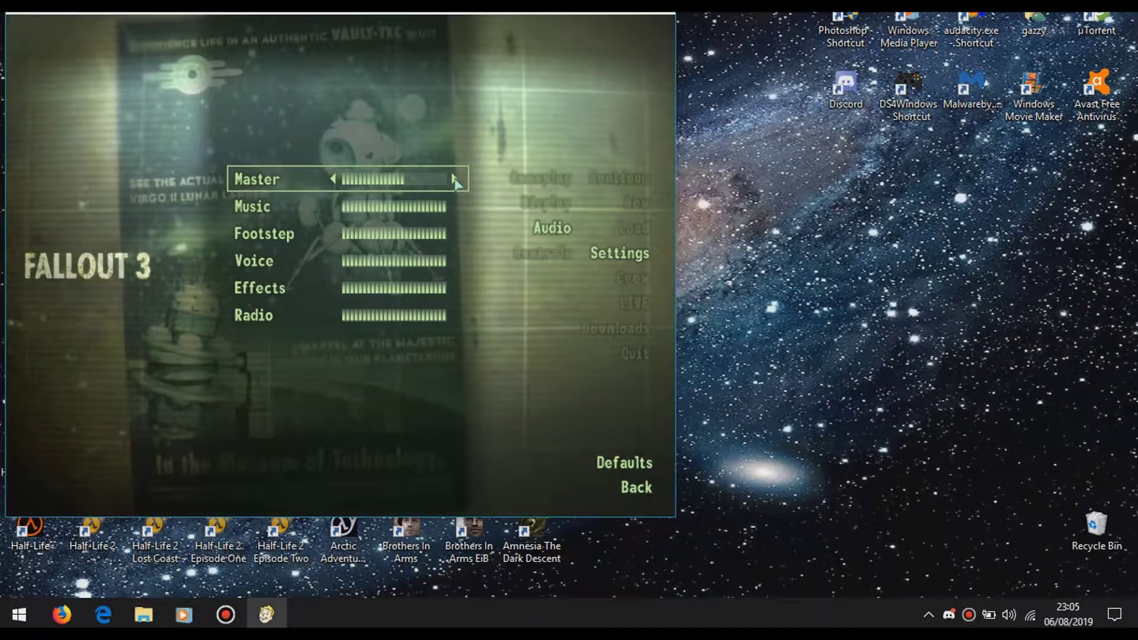
Raise Master volume one notch, return to the main menu, and exit the game.
{"action": "left_click", "coordinate": [454, 179]}
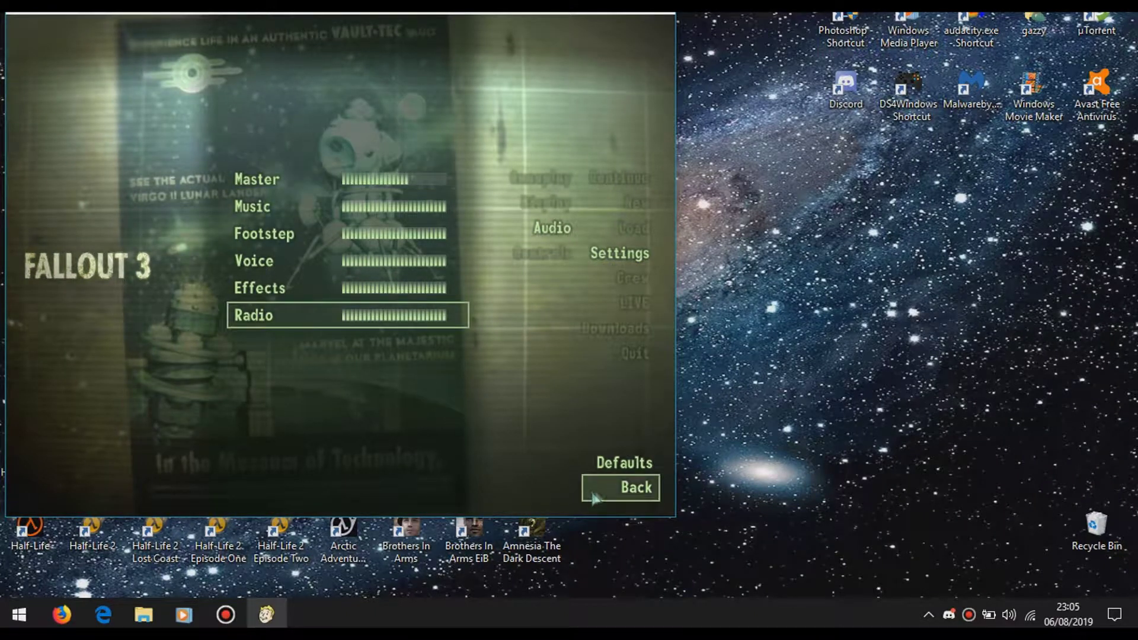
{"action": "left_click", "coordinate": [607, 497]}
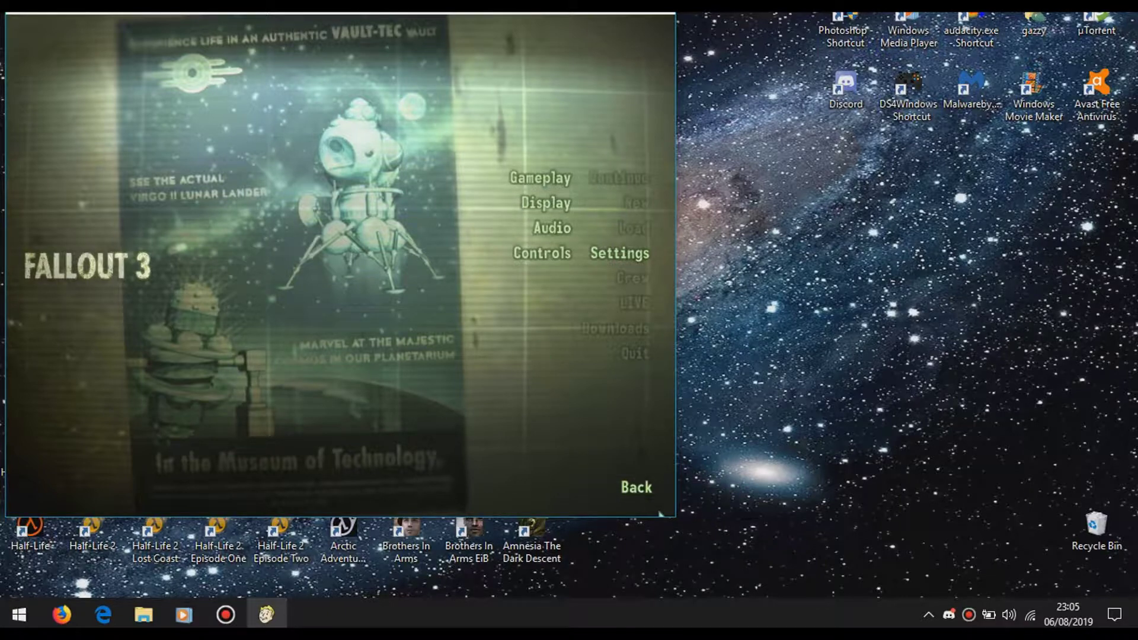
{"action": "left_click", "coordinate": [649, 498]}
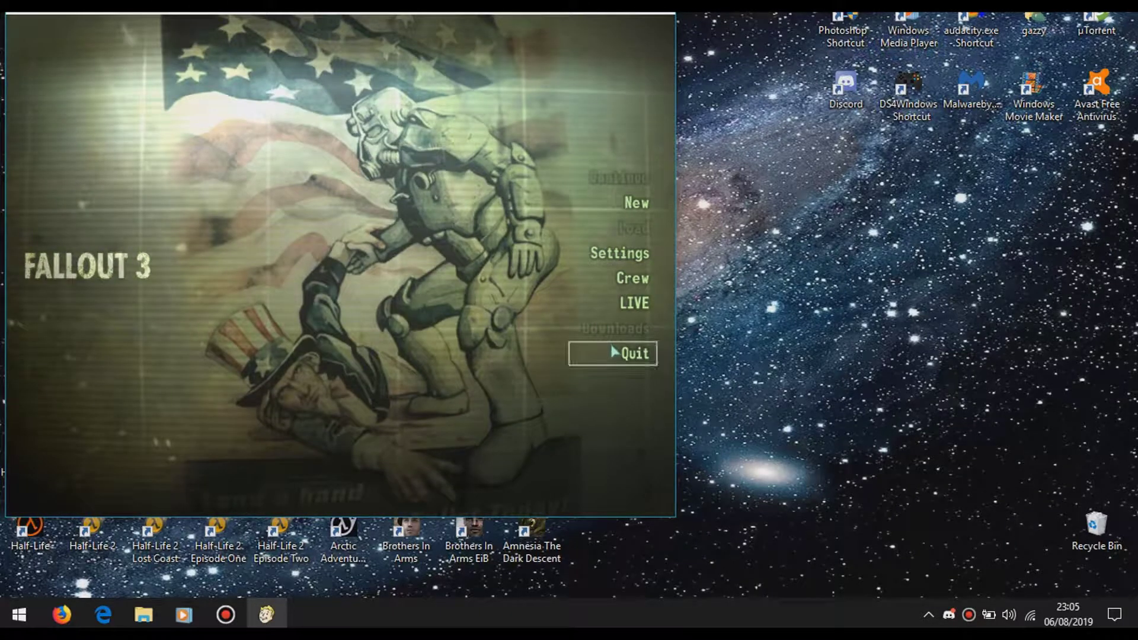
{"action": "left_click", "coordinate": [614, 353]}
{"action": "left_click", "coordinate": [524, 352]}
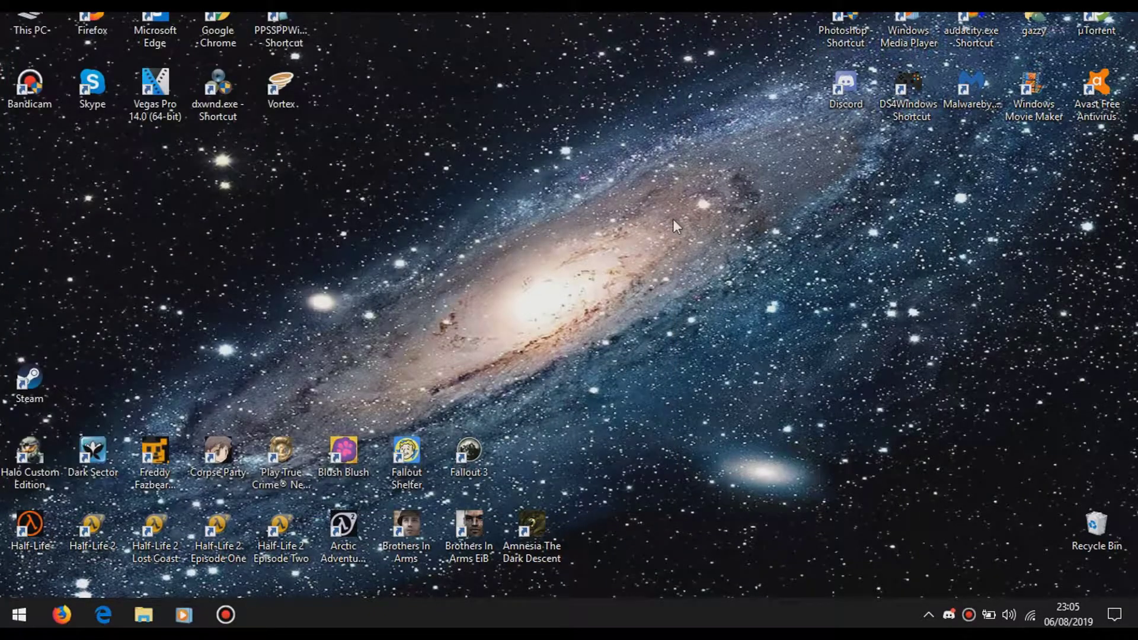
Open the Fallout 3 shortcut's file location and scroll through its Data folder's 46 items.
{"action": "right_click", "coordinate": [481, 456]}
{"action": "left_click", "coordinate": [572, 82]}
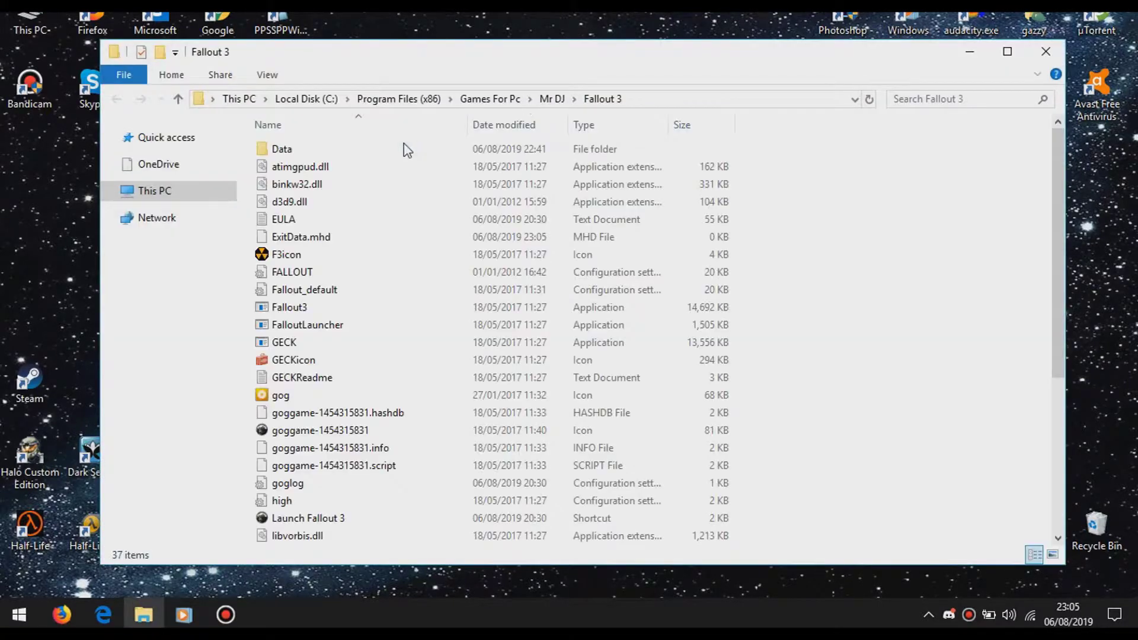
{"action": "left_click", "coordinate": [402, 148]}
{"action": "double_click", "coordinate": [402, 148]}
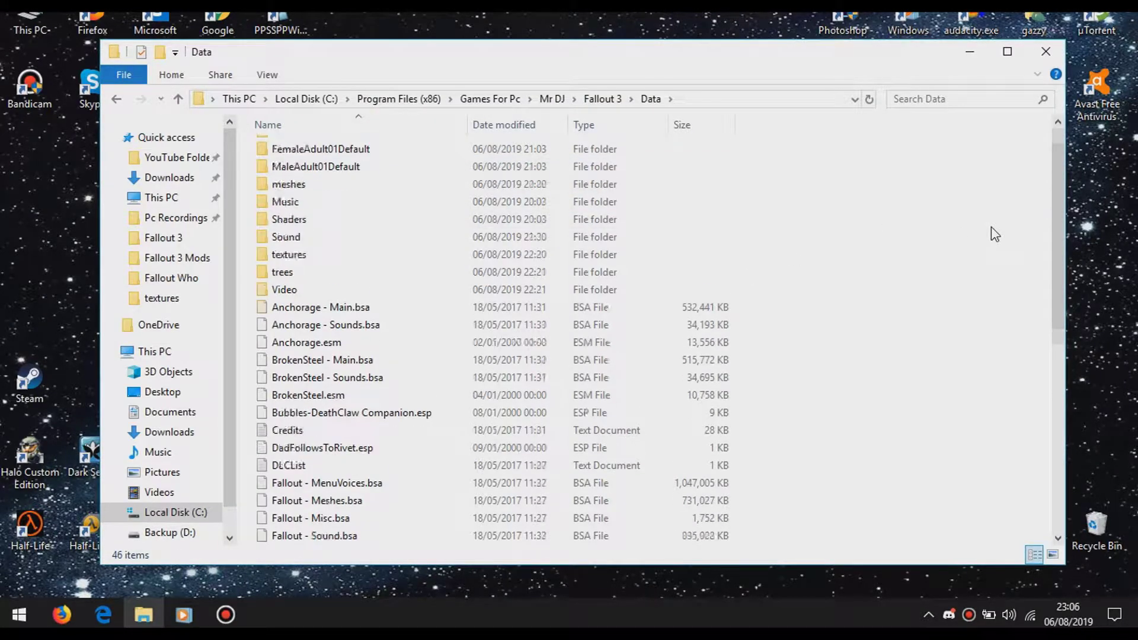
{"action": "scroll", "coordinate": [995, 234], "scroll_direction": "down", "scroll_amount": 5}
{"action": "scroll", "coordinate": [995, 235], "scroll_direction": "down", "scroll_amount": 3}
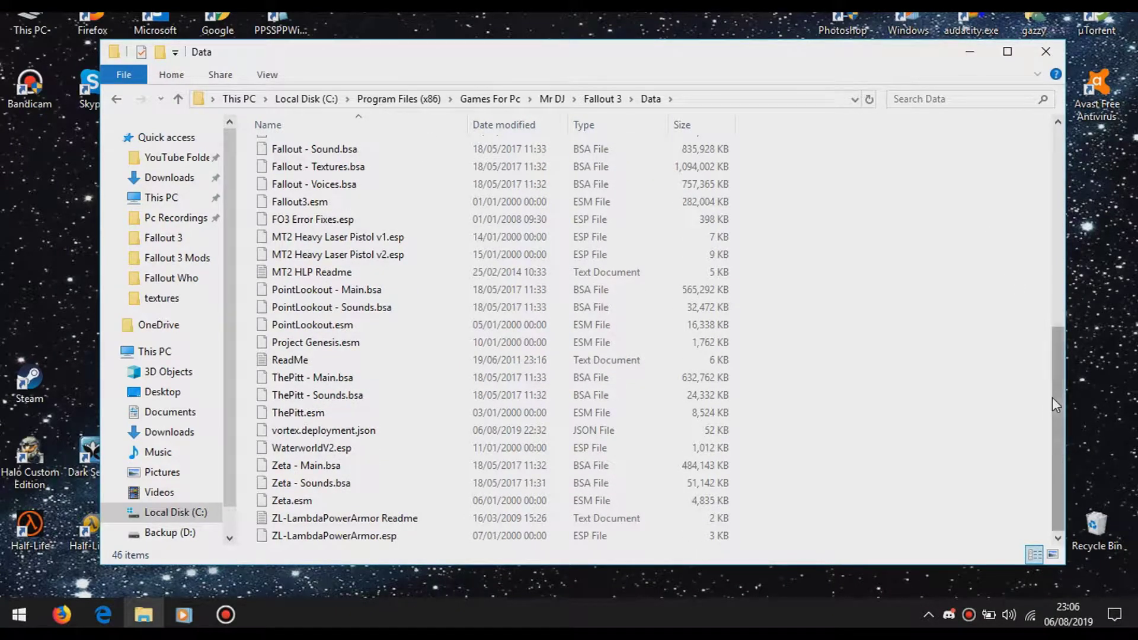
{"action": "left_click_drag", "start_coordinate": [1058, 407], "coordinate": [1058, 160]}
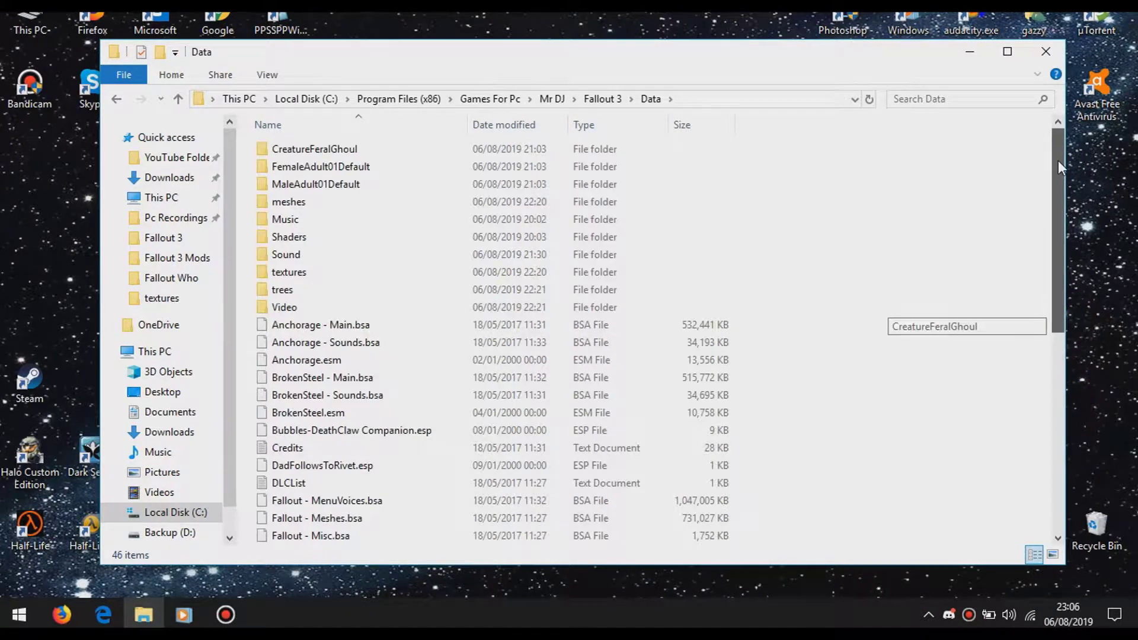